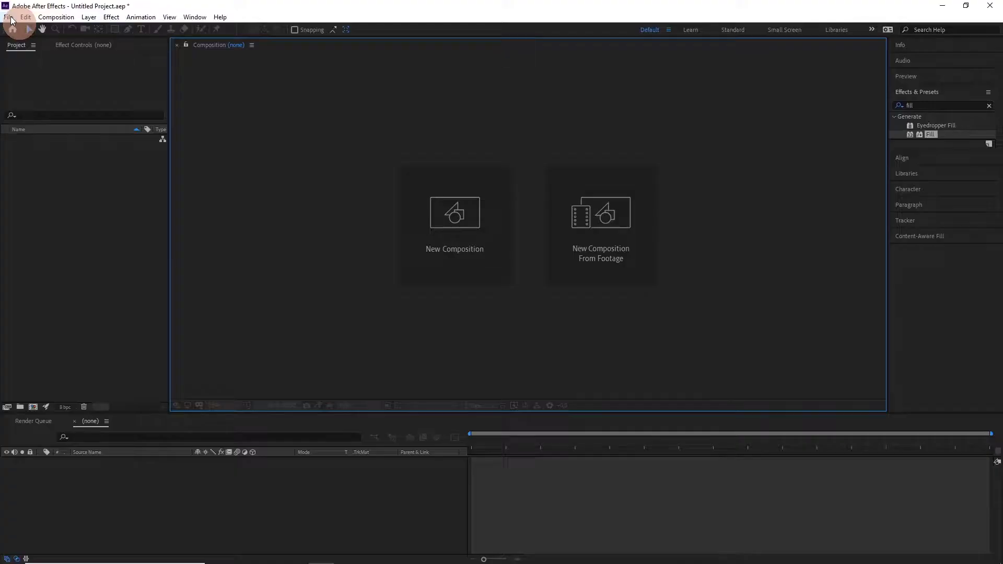
# Step: Start a new empty project, discarding the unsaved changes prompt
pyautogui.click(9, 17)
pyautogui.moveTo(78, 29)
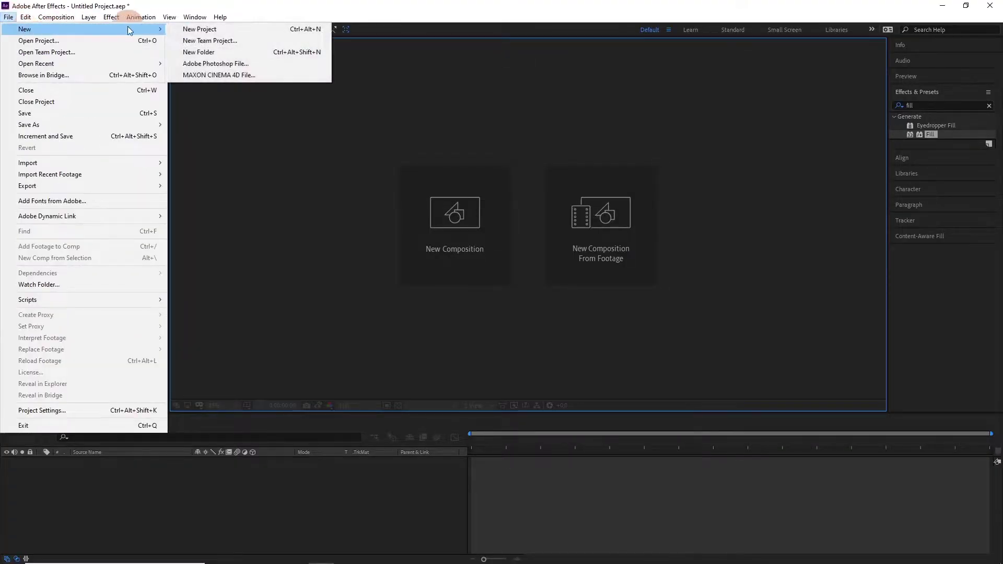
pyautogui.click(195, 28)
pyautogui.click(506, 298)
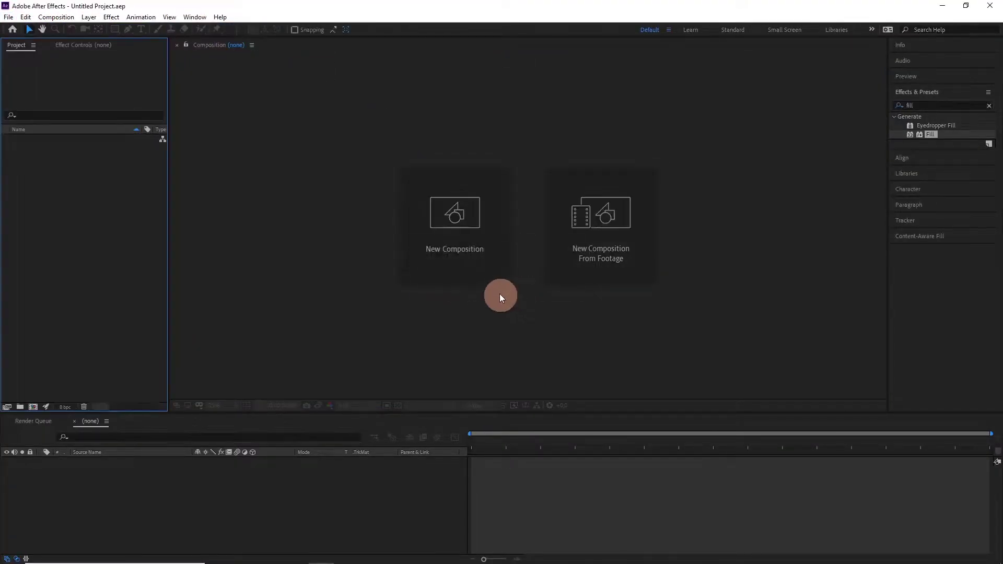
pyautogui.click(318, 261)
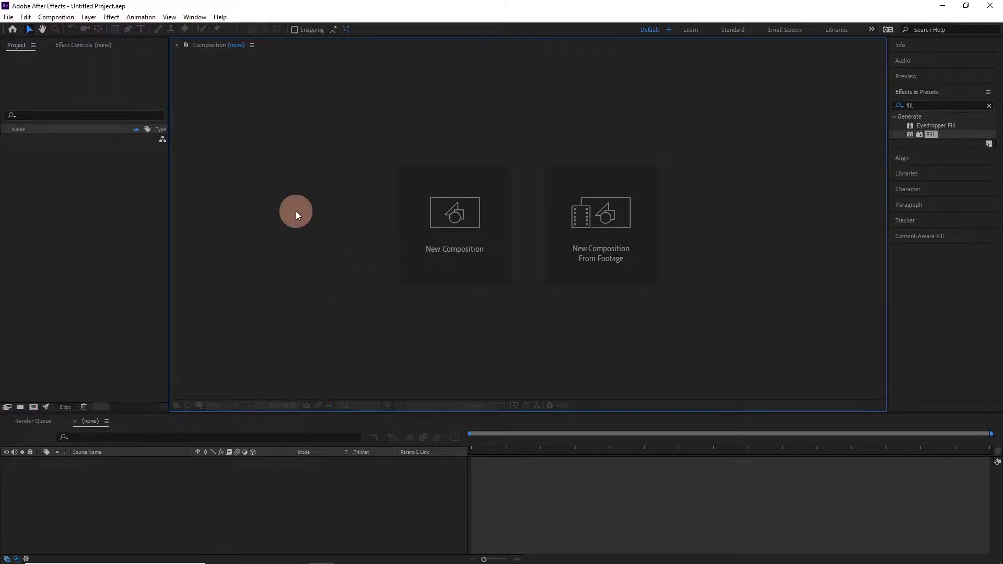
# Step: Import all folder files: the silhouette clips, birds.mov, dog.mov and POST TELEGRAM.jpg
pyautogui.click(9, 17)
pyautogui.click(168, 164)
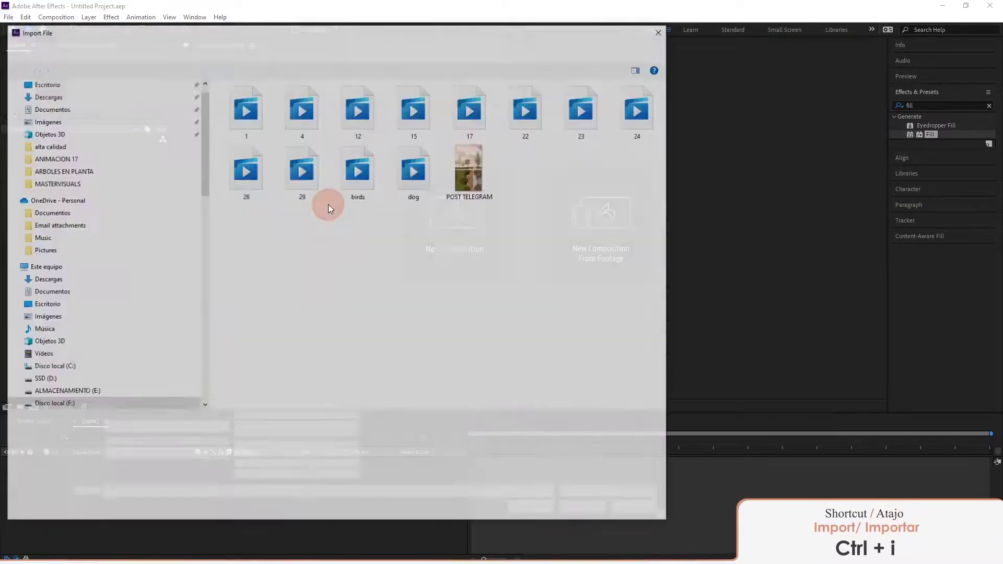
pyautogui.moveTo(627, 233); pyautogui.dragTo(248, 97)
pyautogui.click(587, 509)
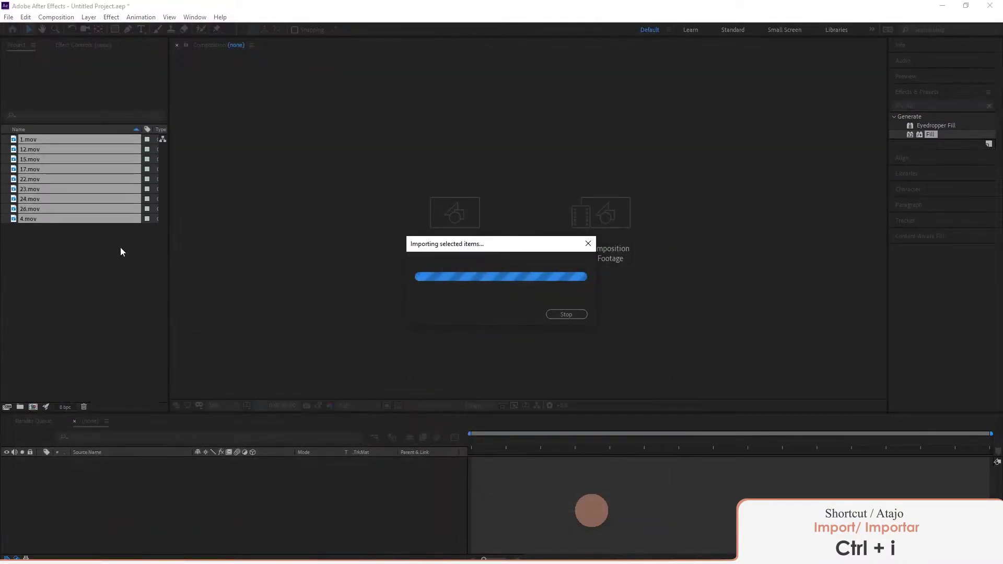
pyautogui.click(109, 321)
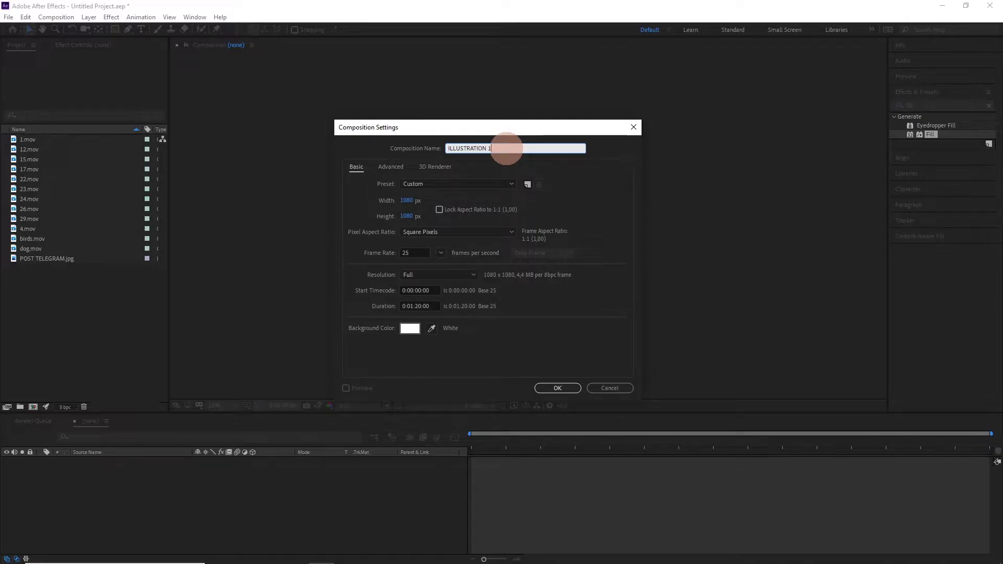
# Step: Create composition 'ILLUSTRATION 1': height 1920, duration 0:00:30:00, white background
pyautogui.click(439, 209)
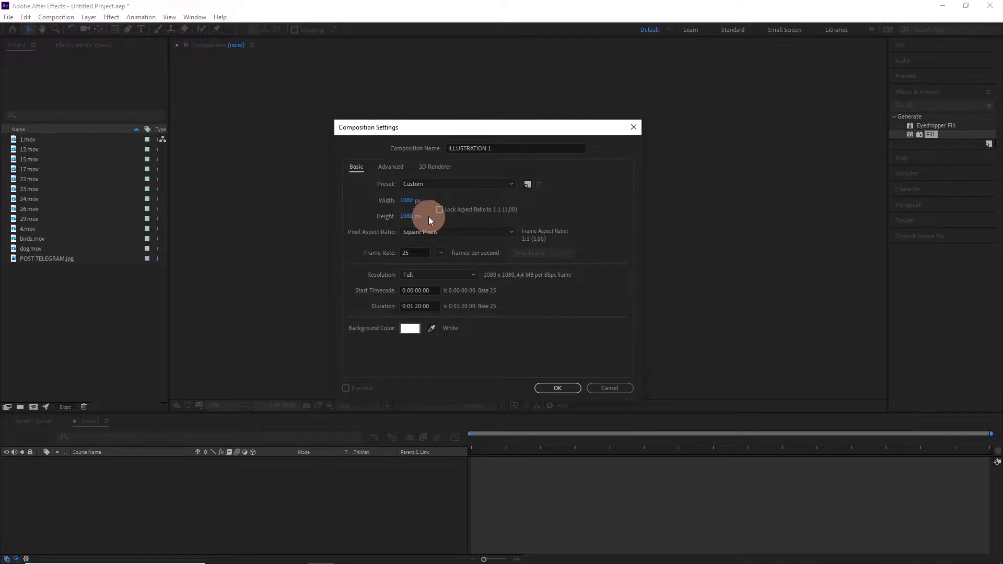
pyautogui.moveTo(415, 205)
pyautogui.mouseDown()
pyautogui.moveTo(408, 213)
pyautogui.moveTo(419, 205)
pyautogui.mouseUp()
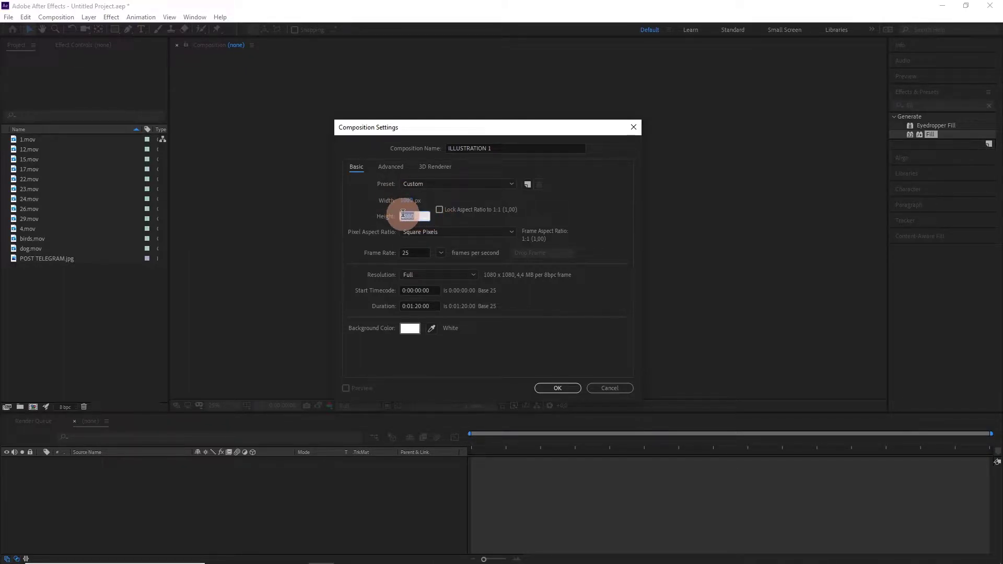
pyautogui.write('1920')
pyautogui.press('Return')
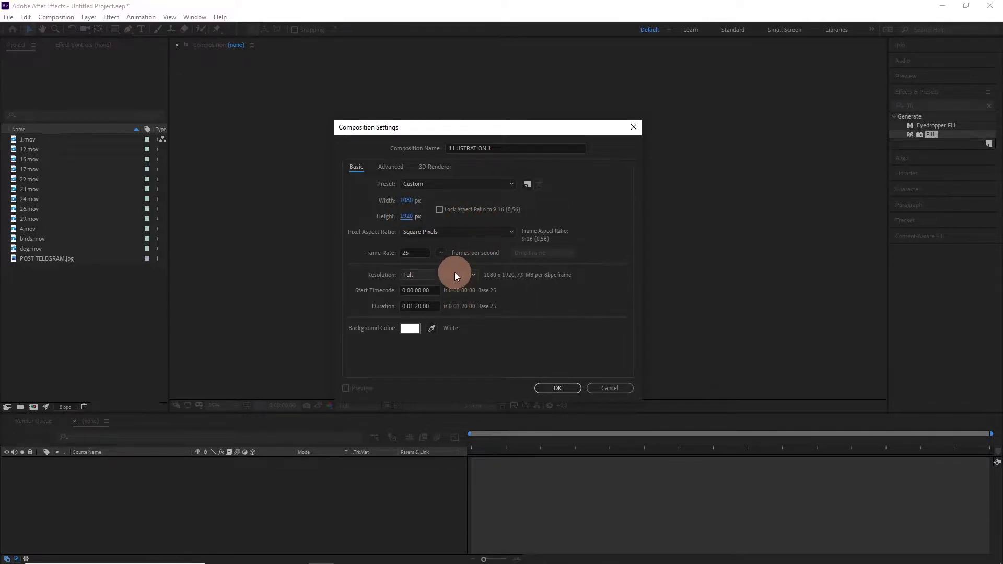
pyautogui.click(419, 305)
pyautogui.write('13000')
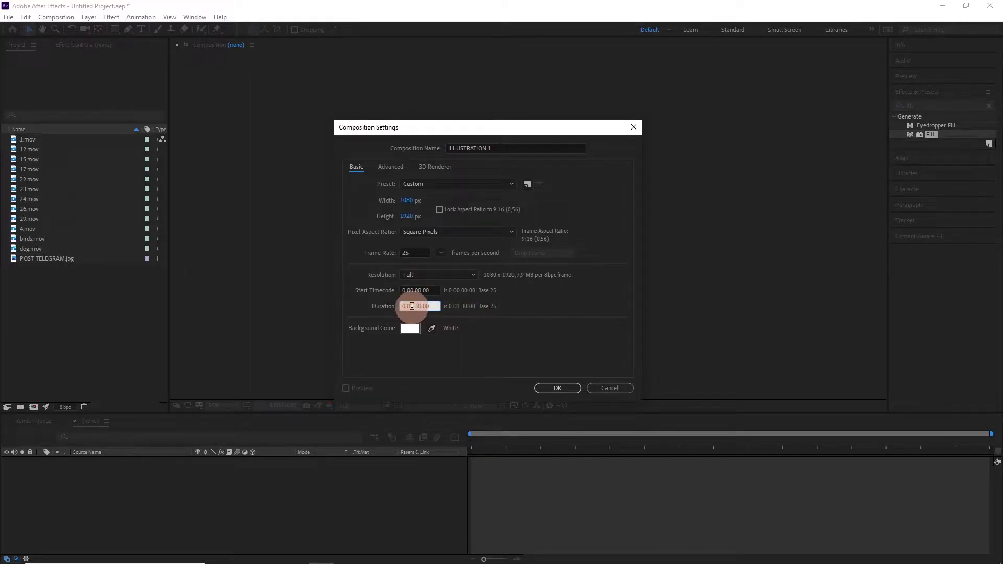
pyautogui.write('0')
pyautogui.click(408, 328)
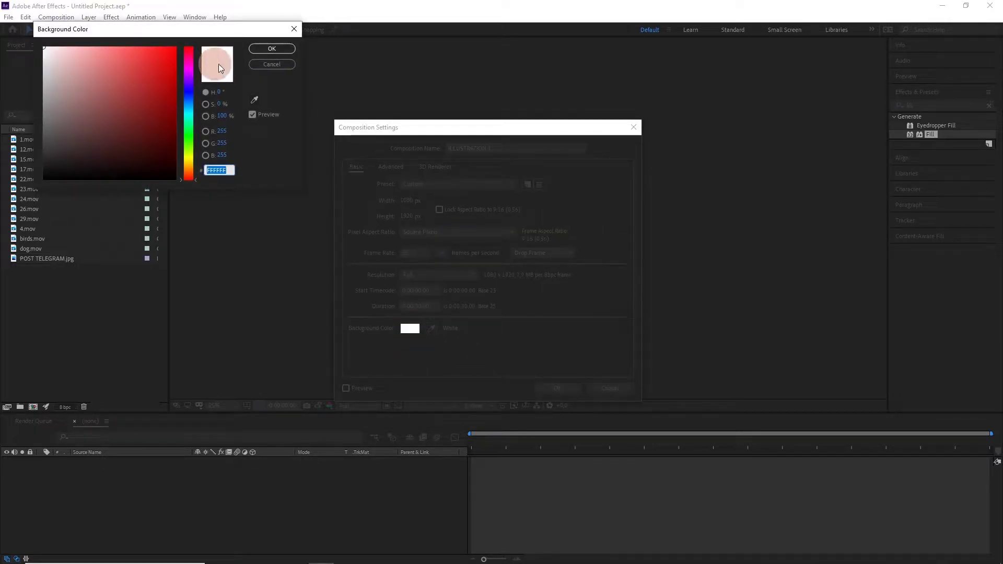
pyautogui.click(260, 57)
pyautogui.click(558, 387)
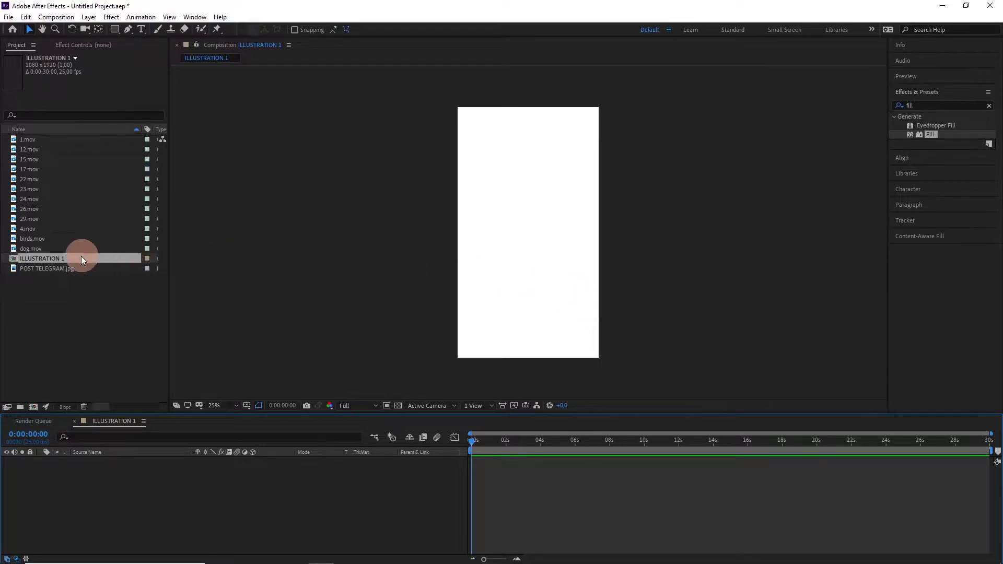
# Step: Add POST TELEGRAM.jpg and the six clips 17.mov–29.mov to ILLUSTRATION 1
pyautogui.moveTo(61, 269); pyautogui.dragTo(532, 236)
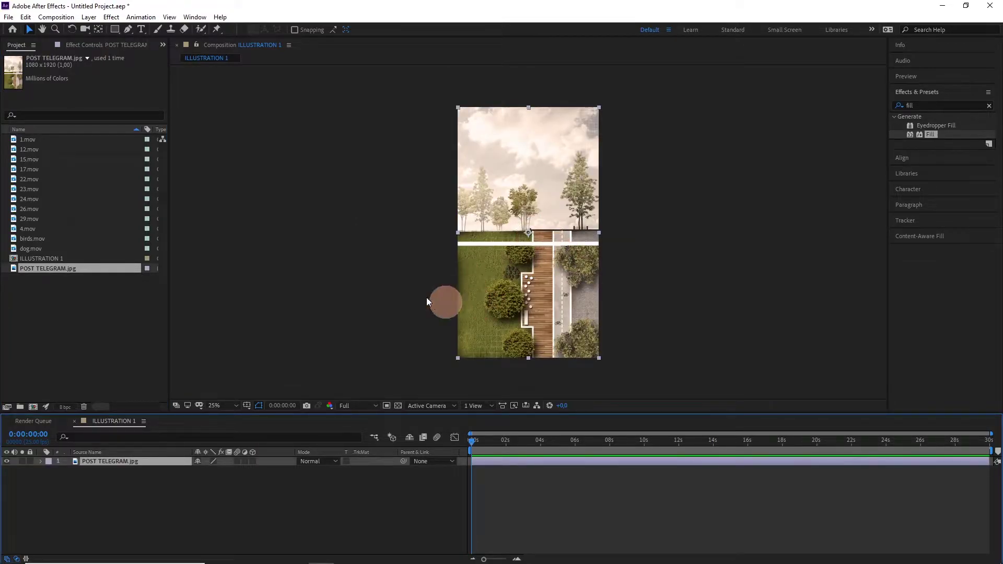
pyautogui.click(61, 213)
pyautogui.keyDown('shift'); pyautogui.click(50, 166); pyautogui.keyUp('shift')
pyautogui.moveTo(51, 166); pyautogui.dragTo(522, 210)
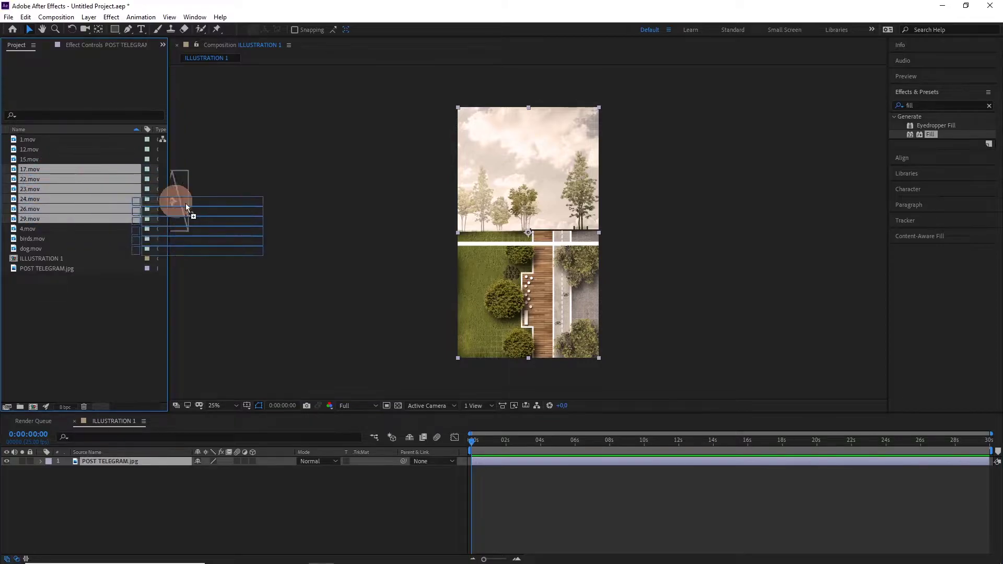
# Step: Step through the silhouette layers and select the 17.mov layer
pyautogui.click(523, 212)
pyautogui.hotkey('ctrl', 'Down')
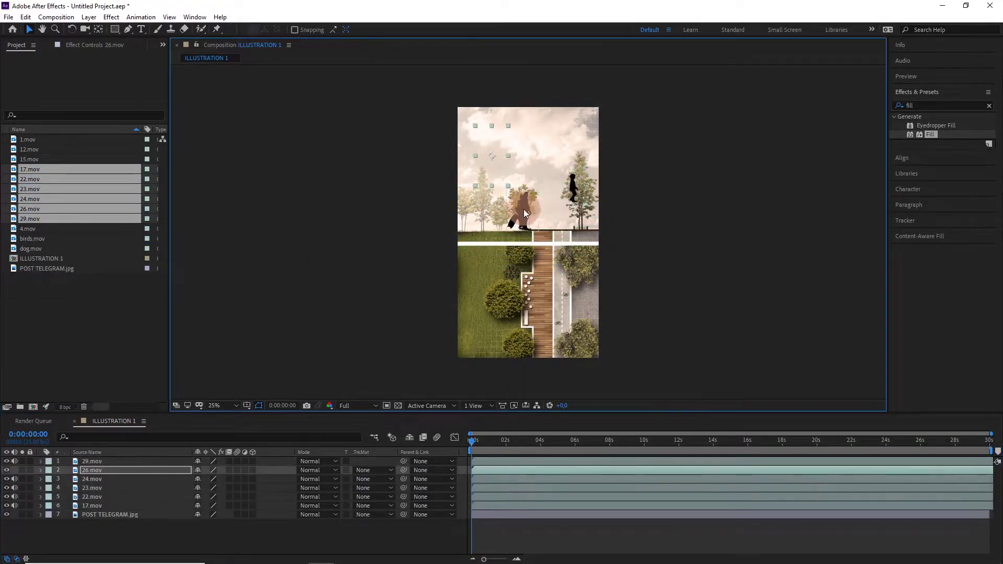
pyautogui.hotkey('ctrl', 'Down')
pyautogui.hotkey('ctrl', 'Down')
pyautogui.hotkey('ctrl', 'Down')
pyautogui.hotkey('ctrl', 'Down')
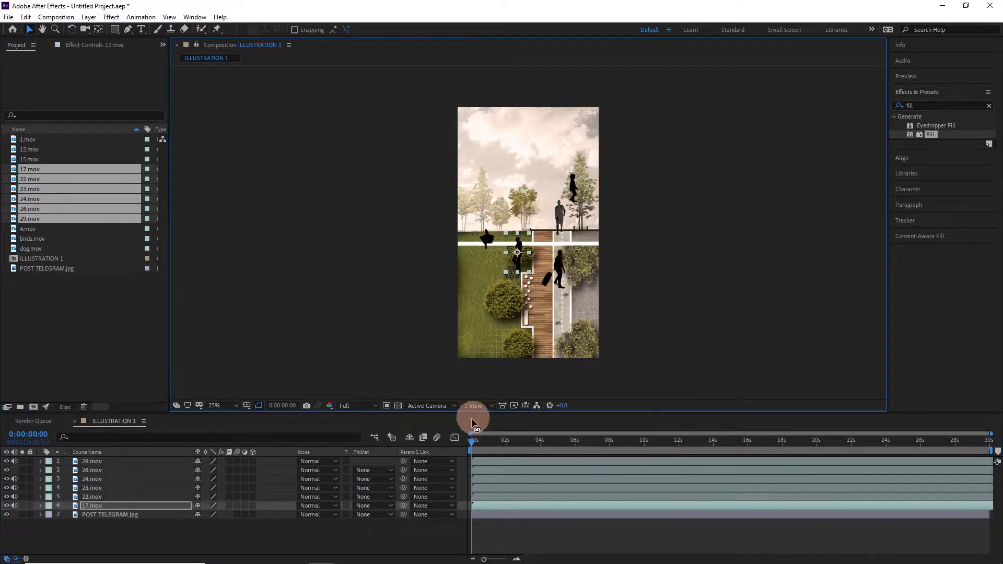
pyautogui.click(475, 440)
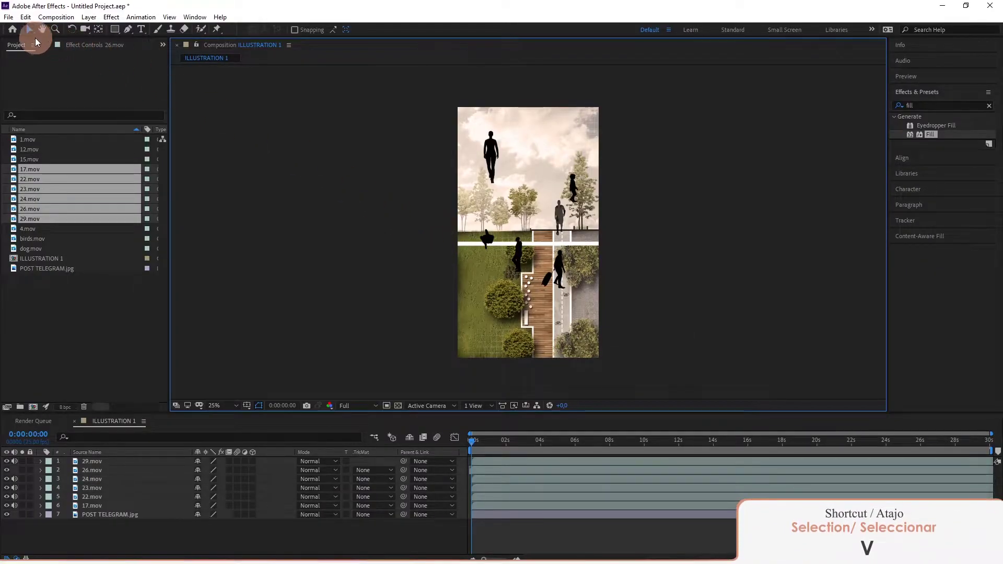
# Step: Select the 26.mov woman silhouette and reveal its transform properties
pyautogui.click(28, 29)
pyautogui.click(493, 152)
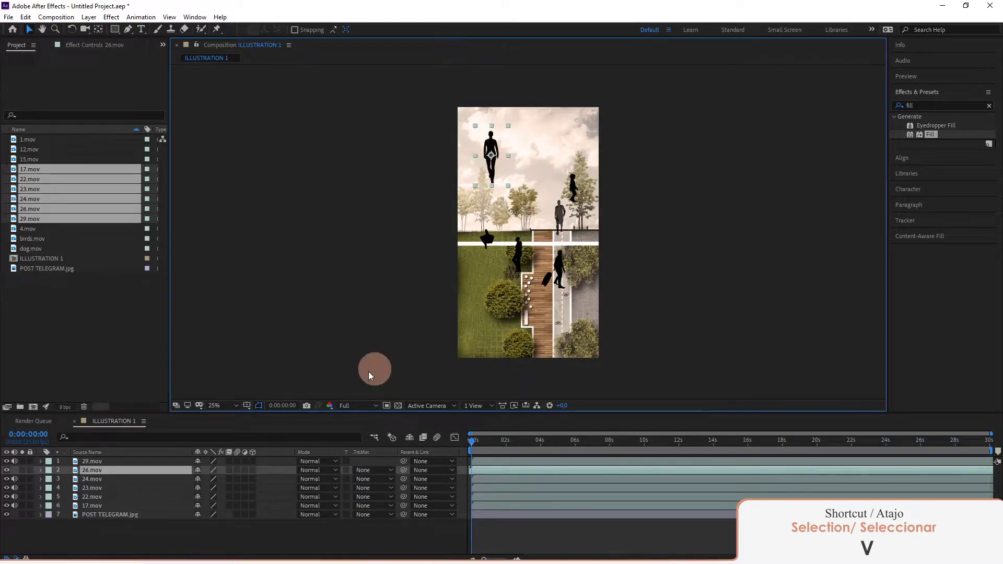
pyautogui.click(41, 471)
pyautogui.click(48, 480)
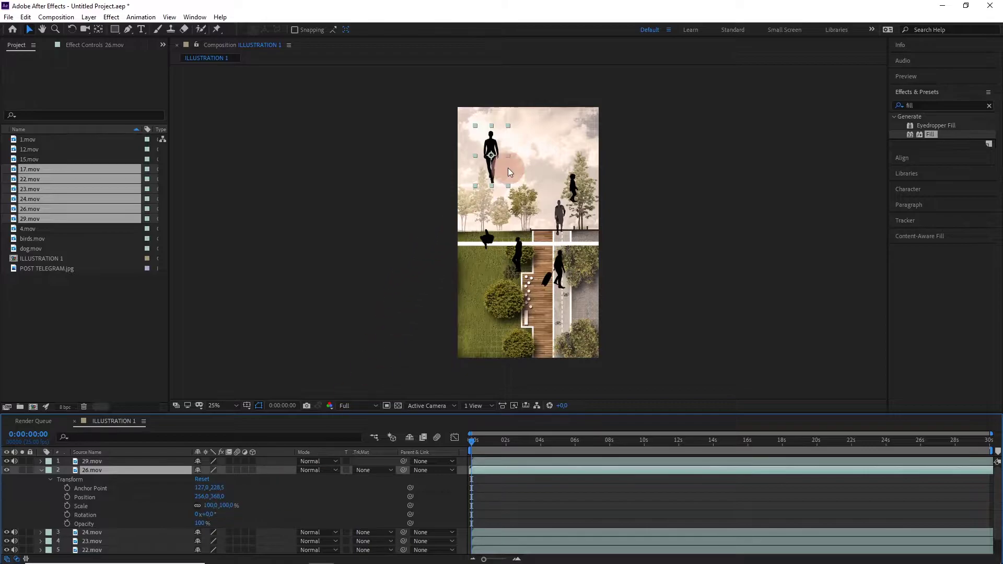
pyautogui.scroll(1, 550, 247)
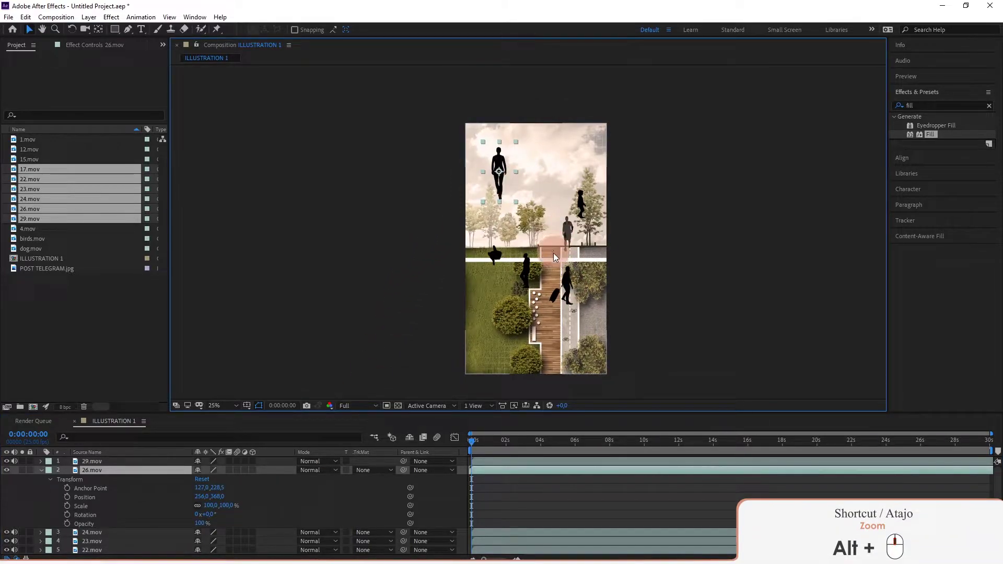
pyautogui.scroll(2, 540, 243)
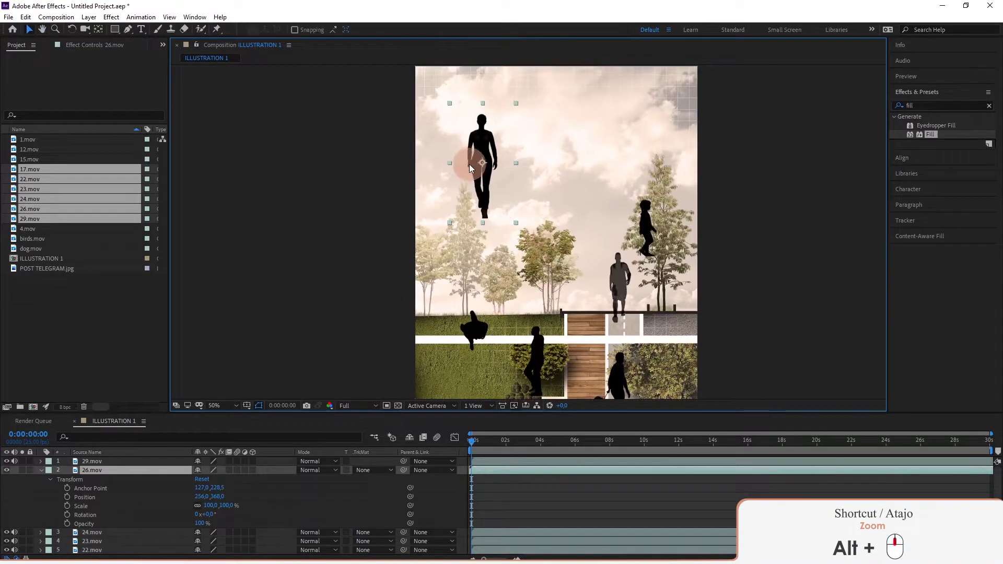
# Step: Scale the woman to 22% and position her standing on the raised deck
pyautogui.moveTo(471, 167)
pyautogui.mouseDown()
pyautogui.moveTo(580, 257)
pyautogui.moveTo(553, 212)
pyautogui.mouseUp()
pyautogui.scroll(2, 593, 280)
pyautogui.moveTo(607, 183); pyautogui.dragTo(596, 193)
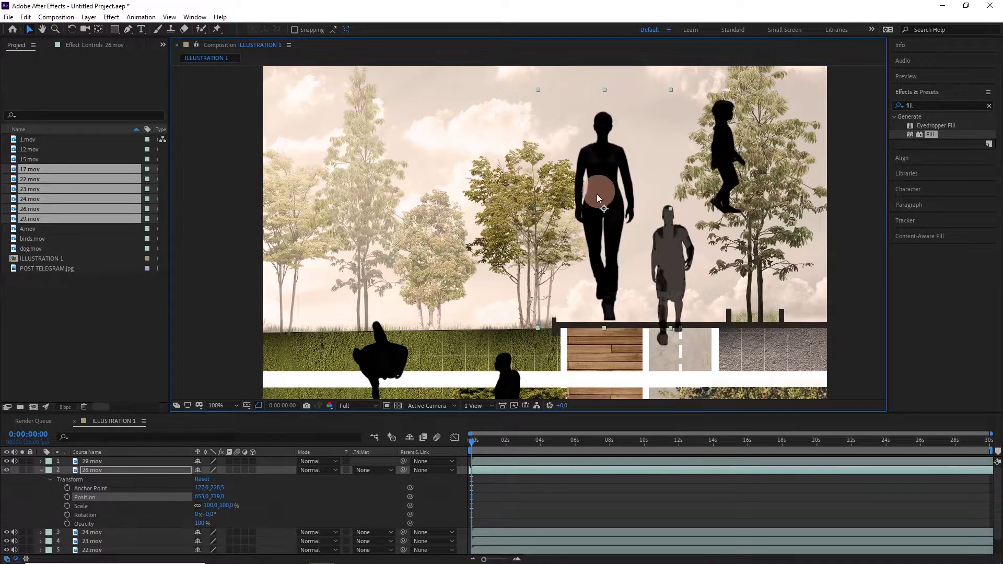
pyautogui.moveTo(210, 505); pyautogui.dragTo(227, 505)
pyautogui.moveTo(604, 201); pyautogui.dragTo(586, 286)
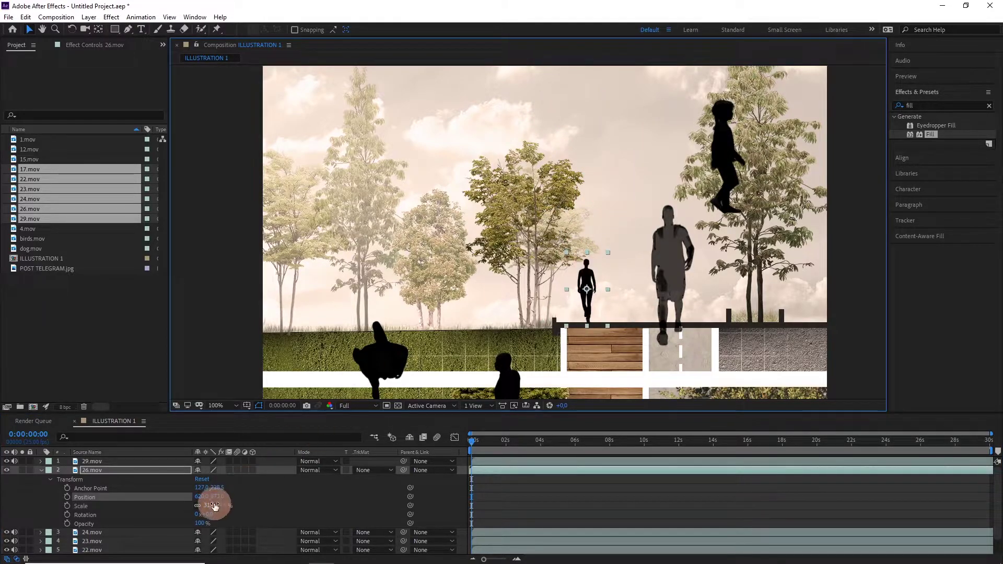
pyautogui.moveTo(213, 506); pyautogui.dragTo(219, 506)
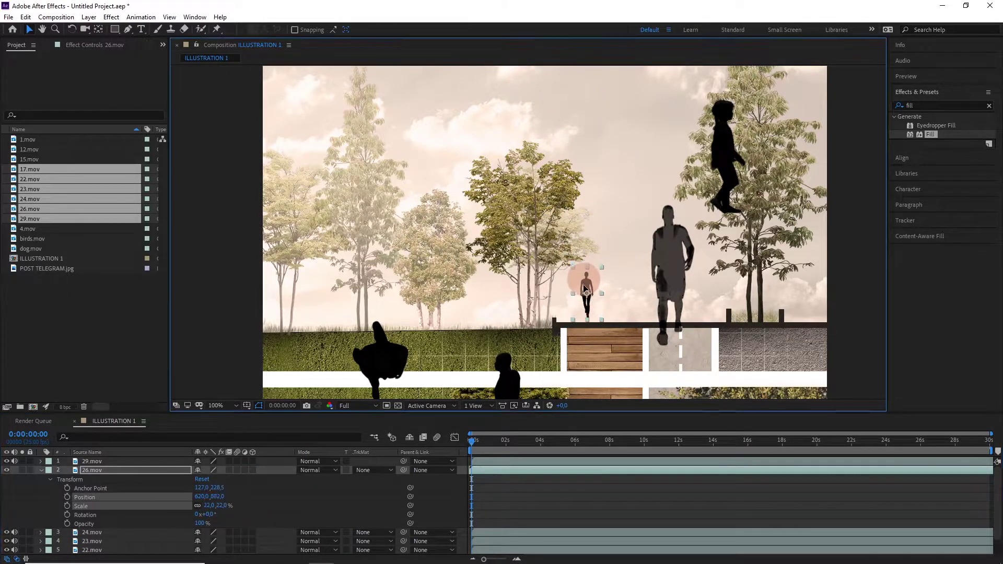
pyautogui.moveTo(584, 287); pyautogui.dragTo(587, 295)
pyautogui.scroll(-2, 606, 304)
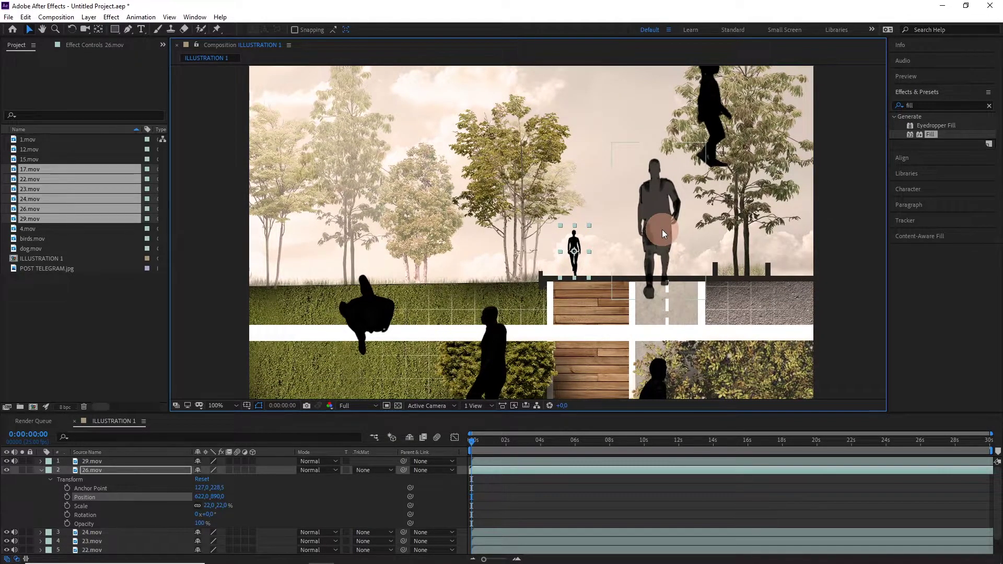
# Step: Move the 22.mov man onto the deck and shrink him to about 39%
pyautogui.moveTo(660, 241); pyautogui.dragTo(612, 208)
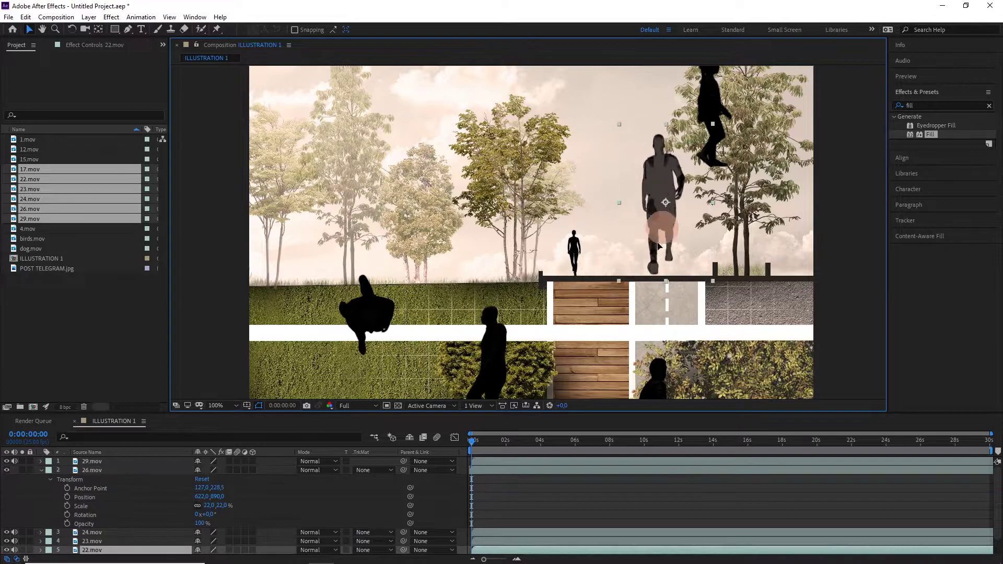
pyautogui.press('s')
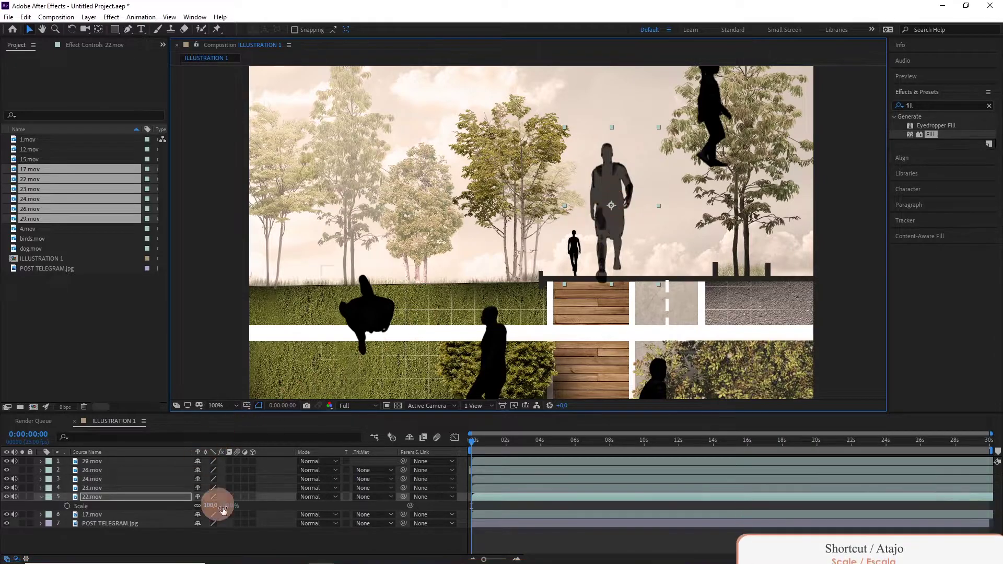
pyautogui.moveTo(240, 505); pyautogui.dragTo(224, 504)
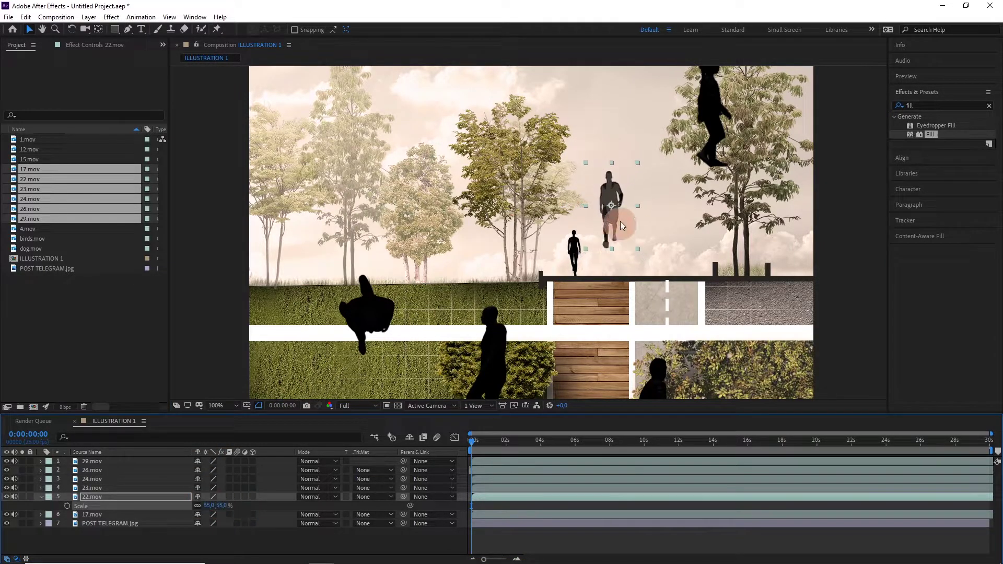
pyautogui.moveTo(620, 221); pyautogui.dragTo(619, 250)
pyautogui.moveTo(225, 505); pyautogui.dragTo(217, 504)
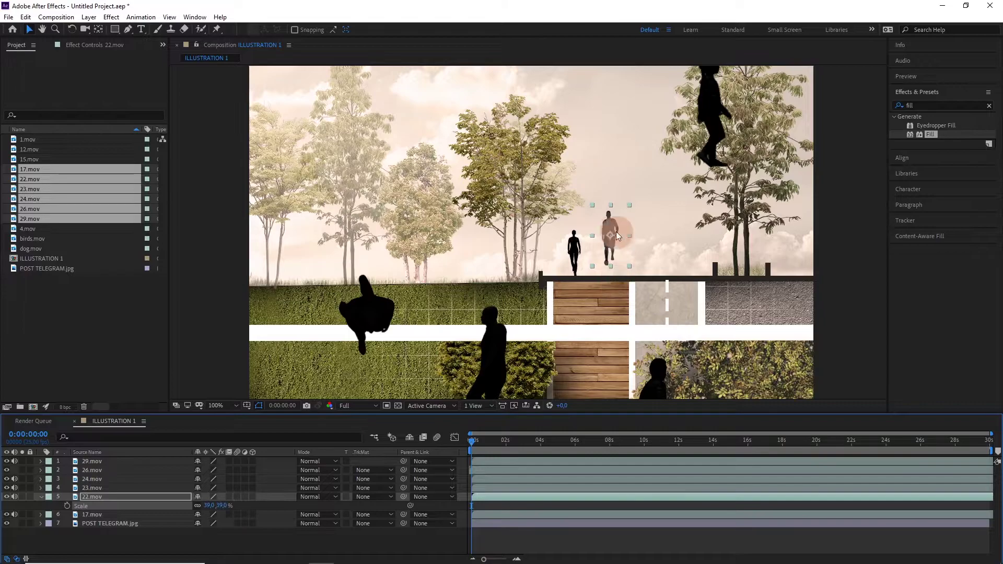
pyautogui.moveTo(612, 221); pyautogui.dragTo(607, 234)
# Step: Zoom in, set the man's scale to 33.7% and place him beside the woman
pyautogui.moveTo(472, 440); pyautogui.dragTo(495, 441)
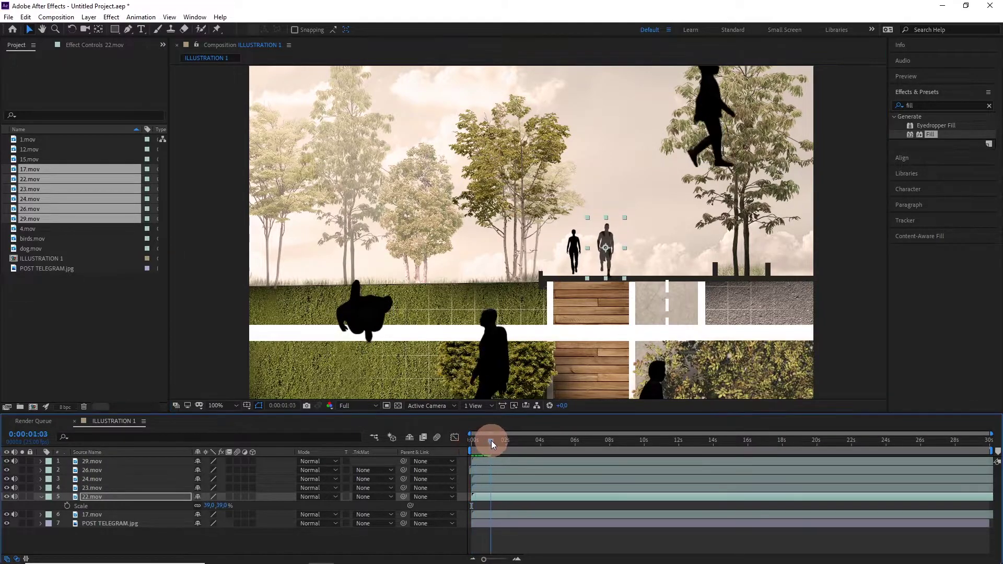
pyautogui.press('.')
pyautogui.click(620, 274)
pyautogui.click(679, 258)
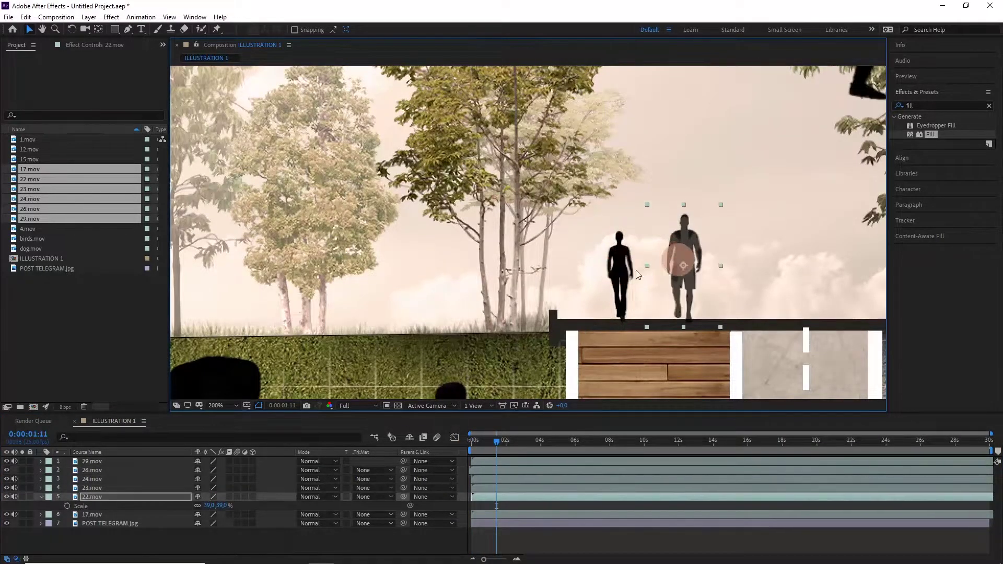
pyautogui.moveTo(219, 505); pyautogui.dragTo(216, 505)
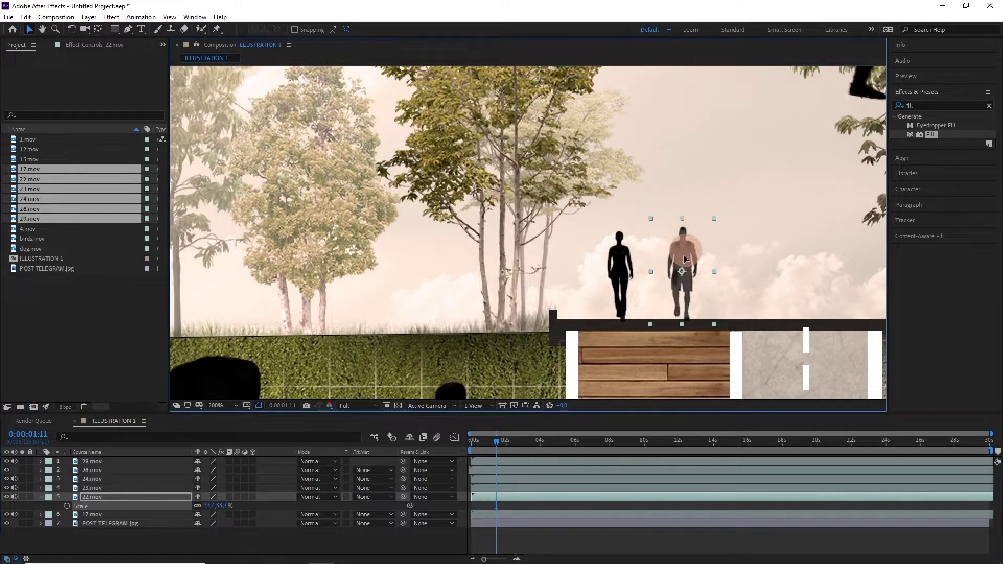
pyautogui.moveTo(679, 289); pyautogui.dragTo(708, 292)
pyautogui.click(641, 265)
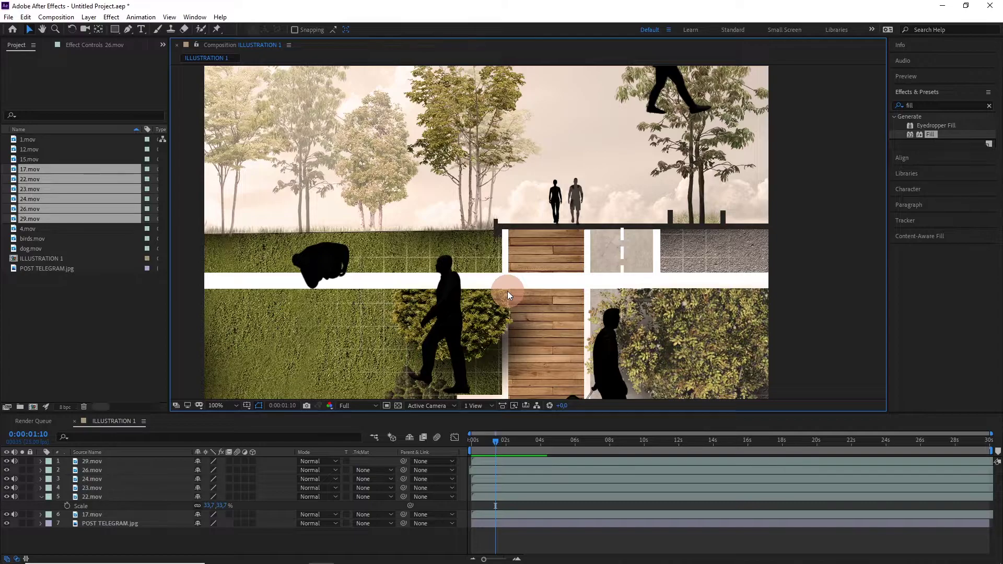
pyautogui.scroll(-2, 507, 291)
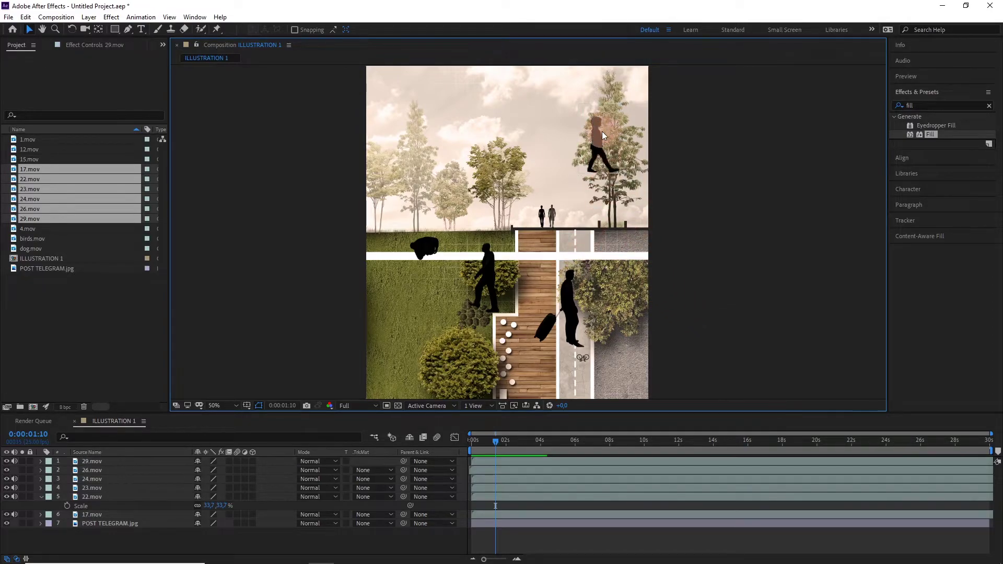
# Step: Scale the 29.mov walker to 29% and place it on the left hedge top
pyautogui.moveTo(601, 131); pyautogui.dragTo(493, 191)
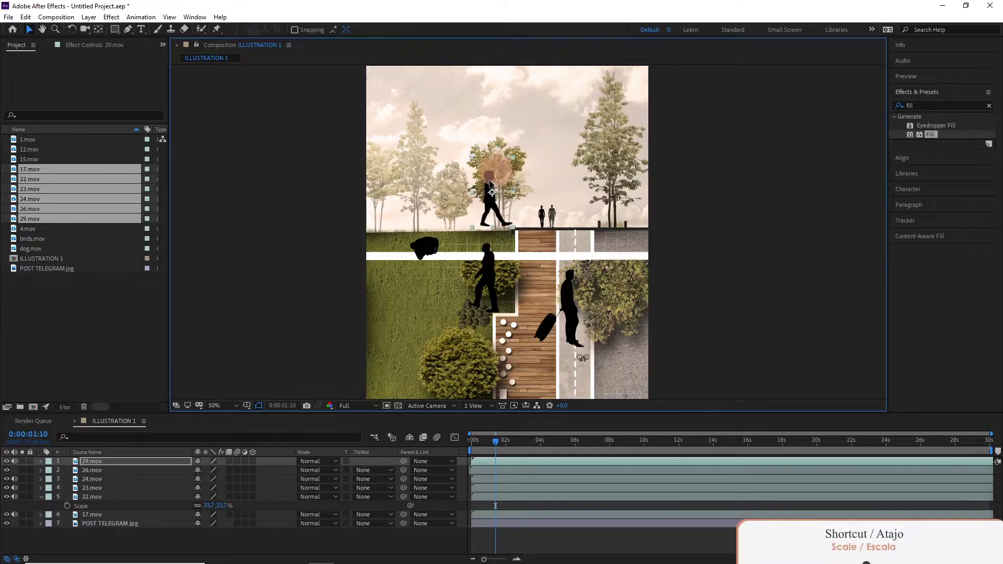
pyautogui.press('s')
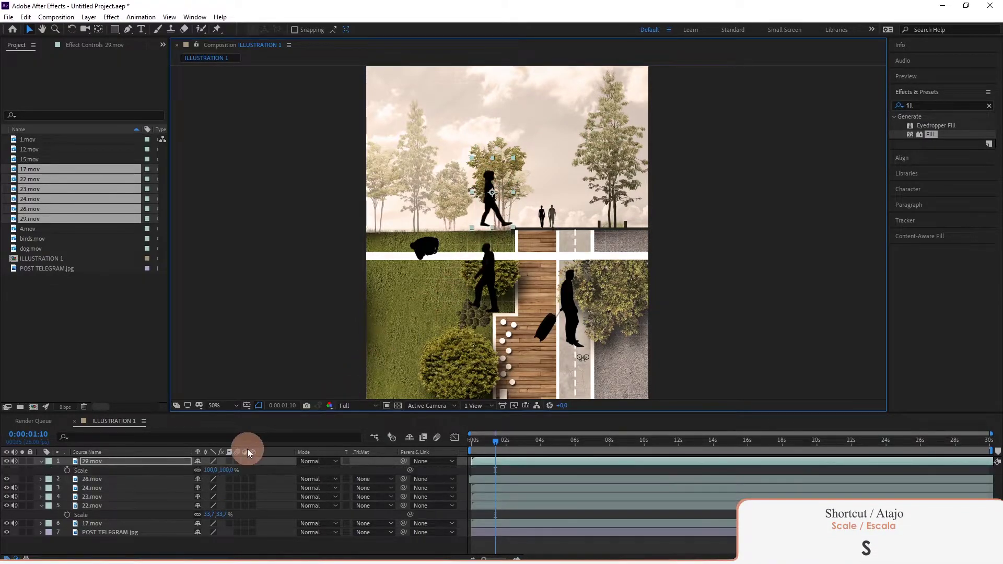
pyautogui.press('/')
pyautogui.moveTo(221, 469); pyautogui.dragTo(192, 470)
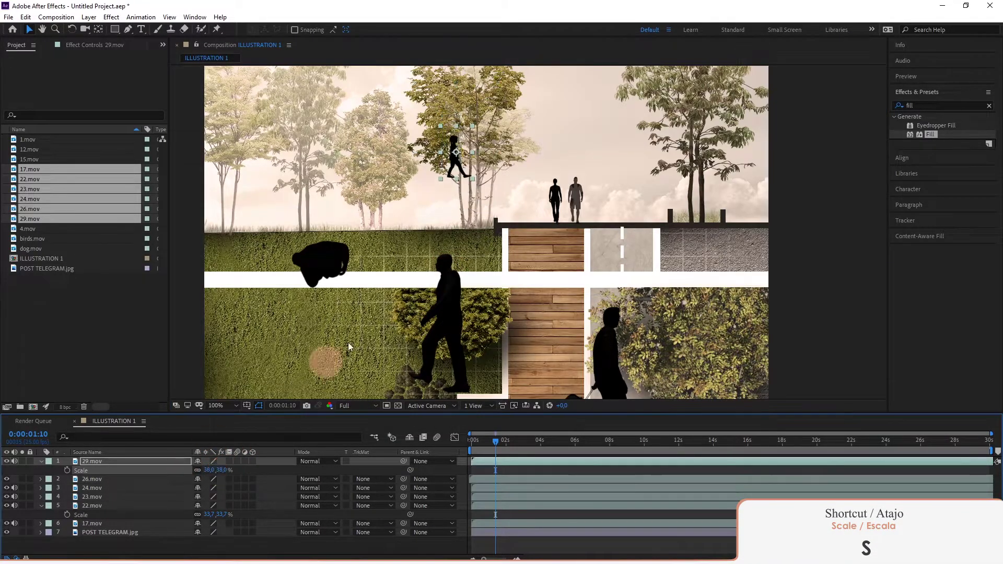
pyautogui.moveTo(453, 171); pyautogui.dragTo(436, 205)
pyautogui.moveTo(224, 470); pyautogui.dragTo(215, 473)
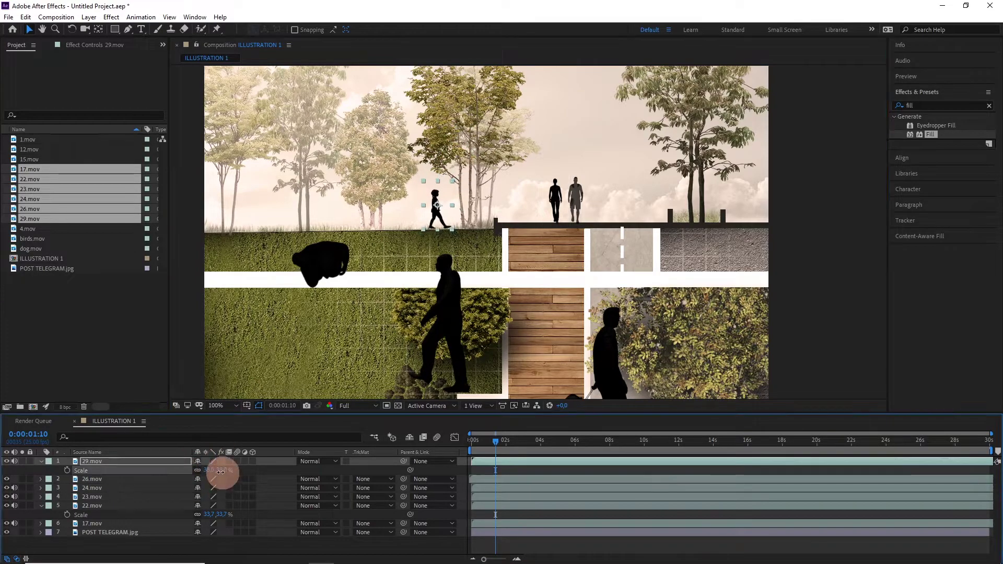
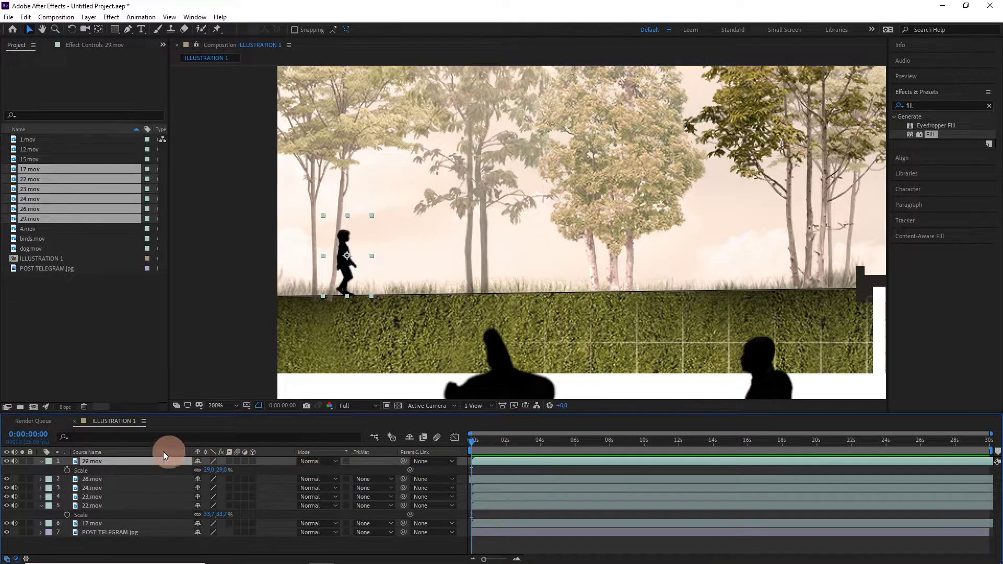
# Step: Keyframe 29.mov's Position at the start and at about 9:24, at the hedge's right end
pyautogui.click(41, 462)
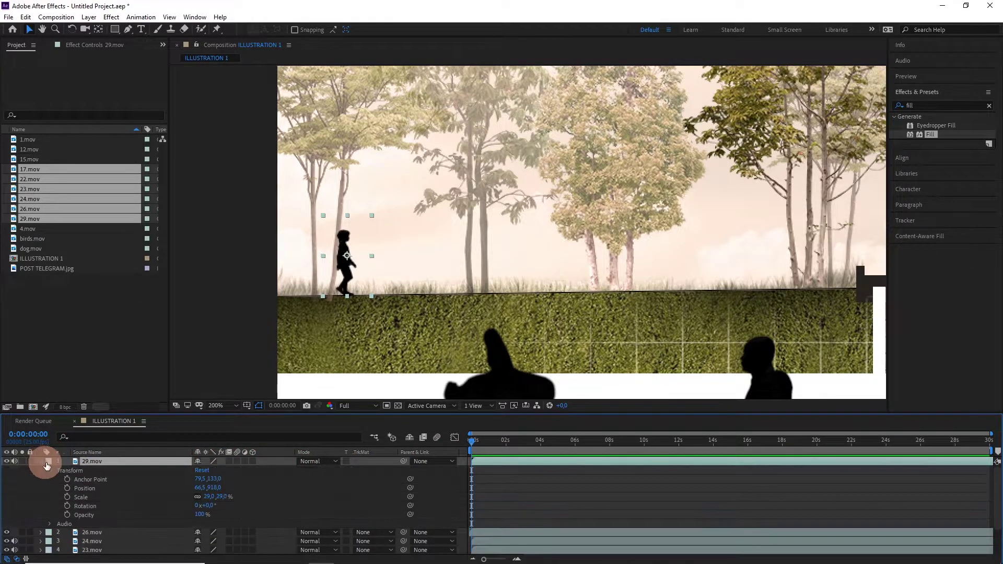
pyautogui.click(67, 490)
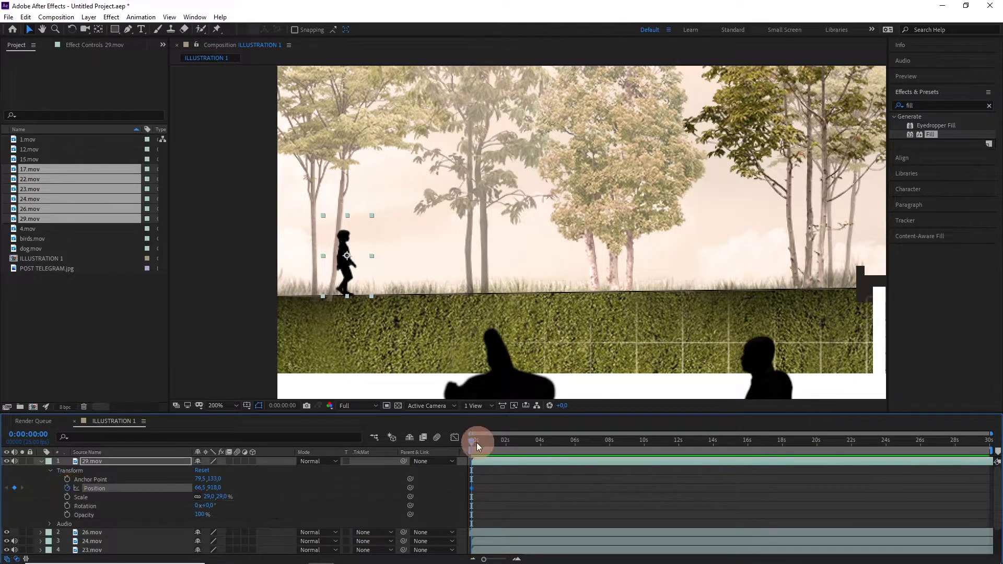
pyautogui.moveTo(476, 443); pyautogui.dragTo(500, 441)
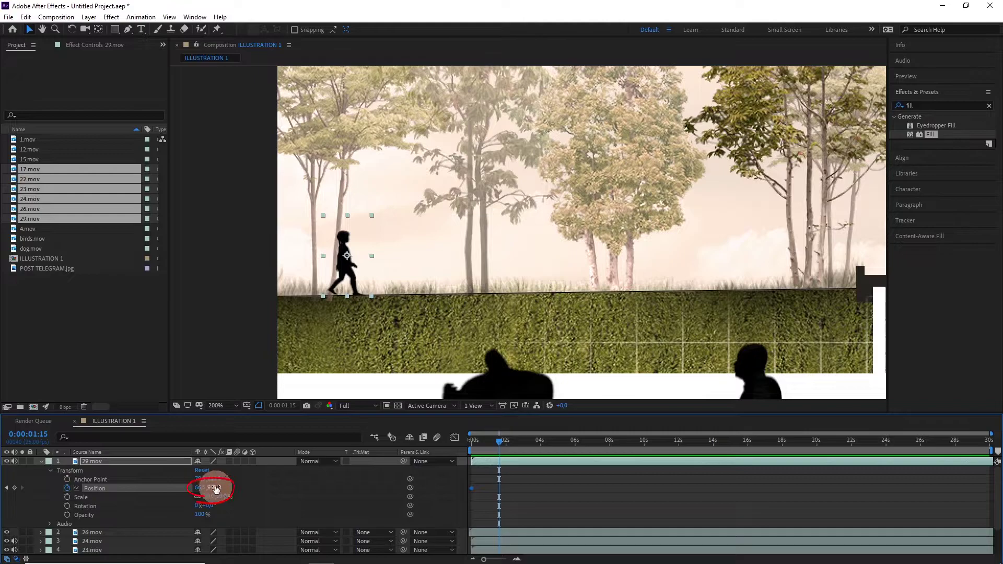
pyautogui.moveTo(507, 453); pyautogui.dragTo(643, 444)
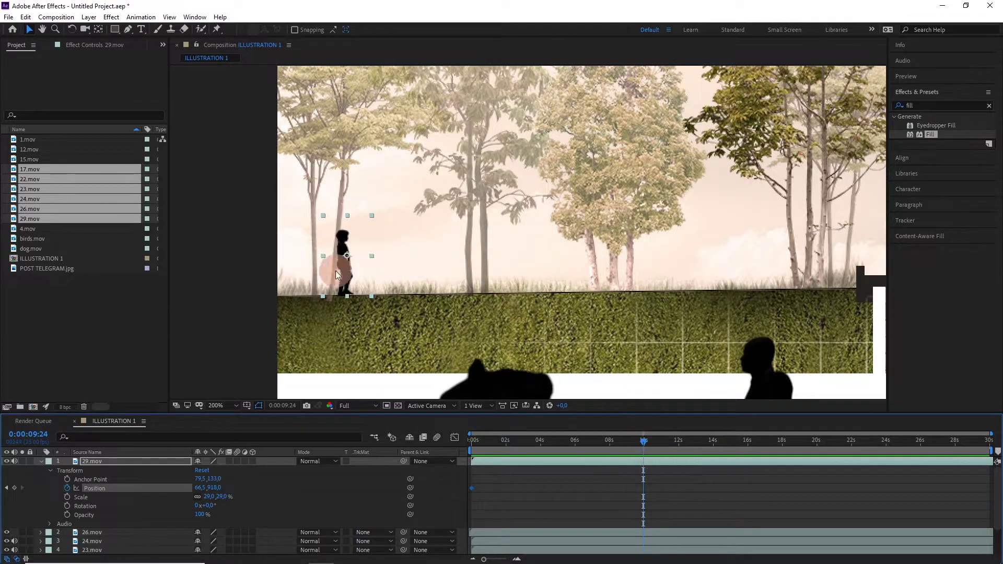
pyautogui.scroll(-2, 496, 237)
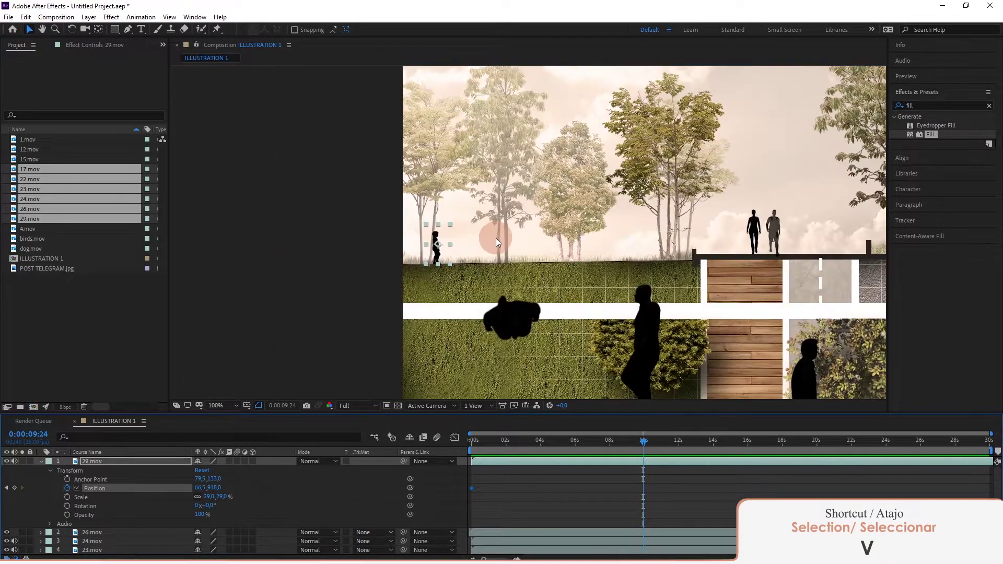
pyautogui.moveTo(496, 238); pyautogui.dragTo(478, 251)
pyautogui.scroll(2, 478, 251)
pyautogui.press('v')
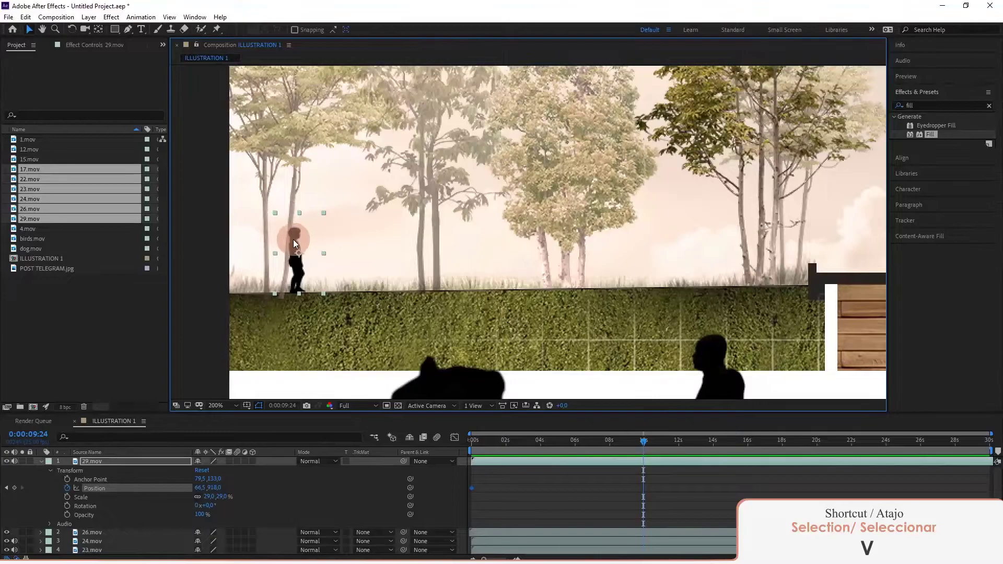
pyautogui.moveTo(293, 239)
pyautogui.mouseDown()
pyautogui.moveTo(519, 257)
pyautogui.moveTo(647, 257)
pyautogui.moveTo(786, 239)
pyautogui.mouseUp()
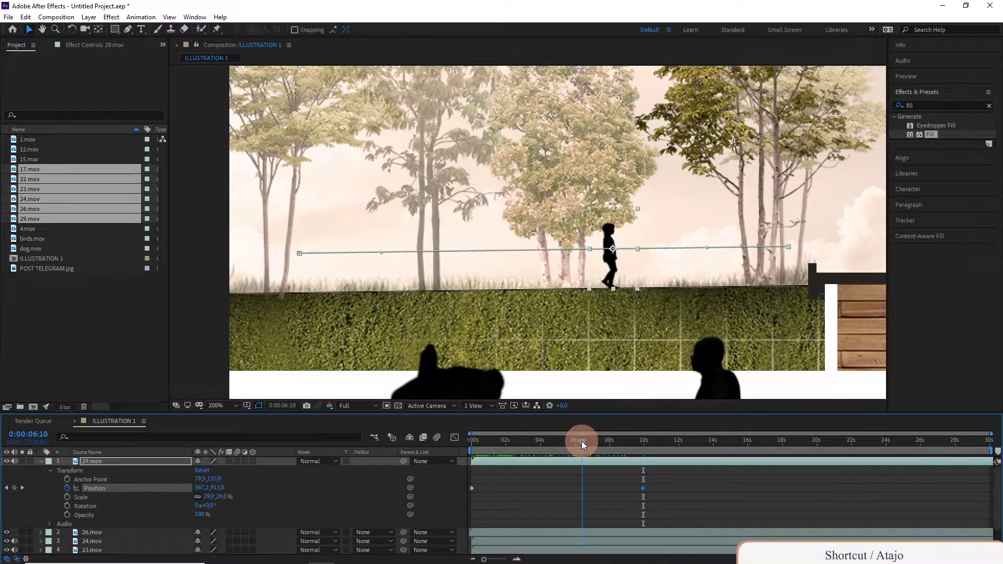
# Step: Preview the child's walk and shift the end Position keyframe earlier in time
pyautogui.moveTo(581, 441); pyautogui.dragTo(471, 450)
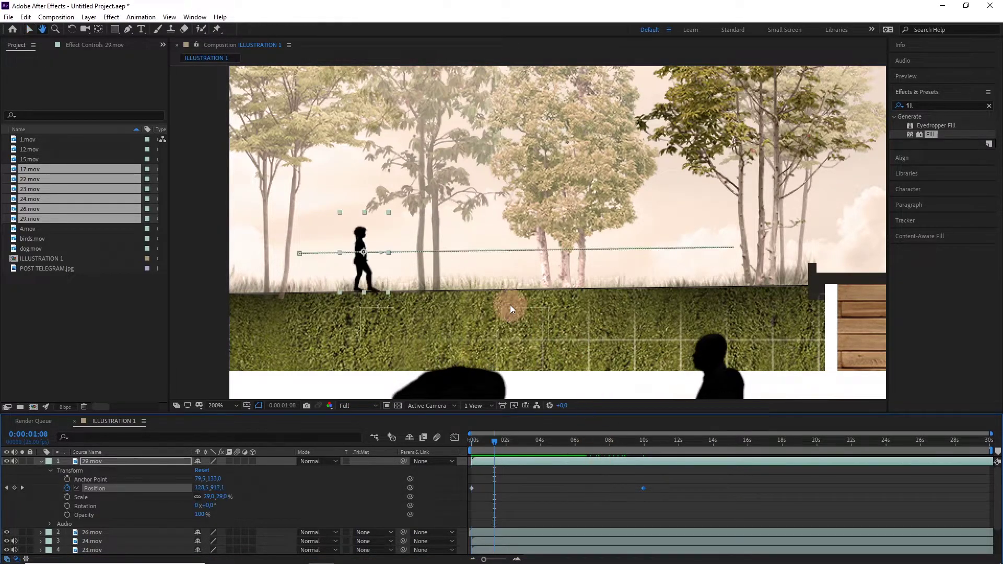
pyautogui.scroll(-4, 509, 305)
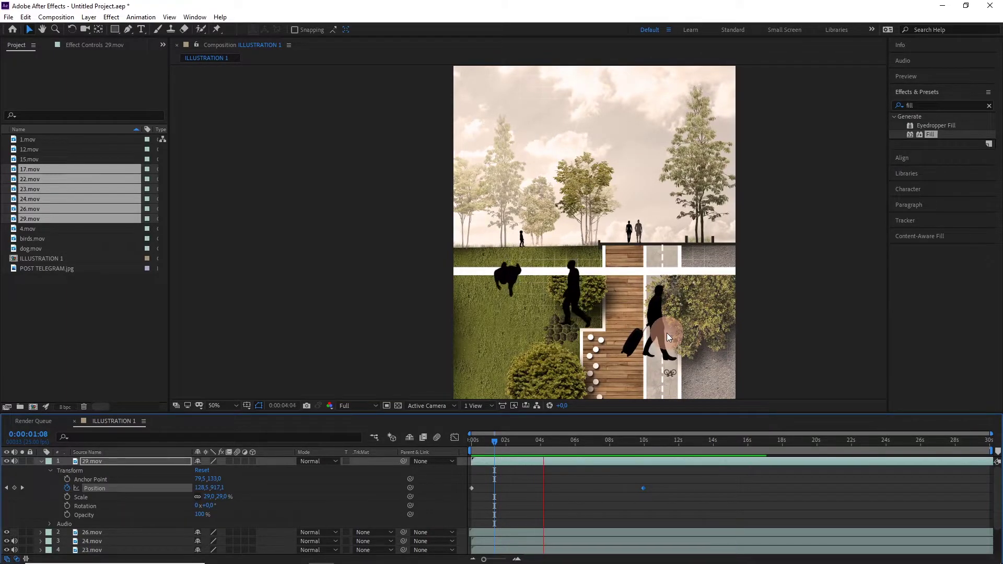
pyautogui.press('space')
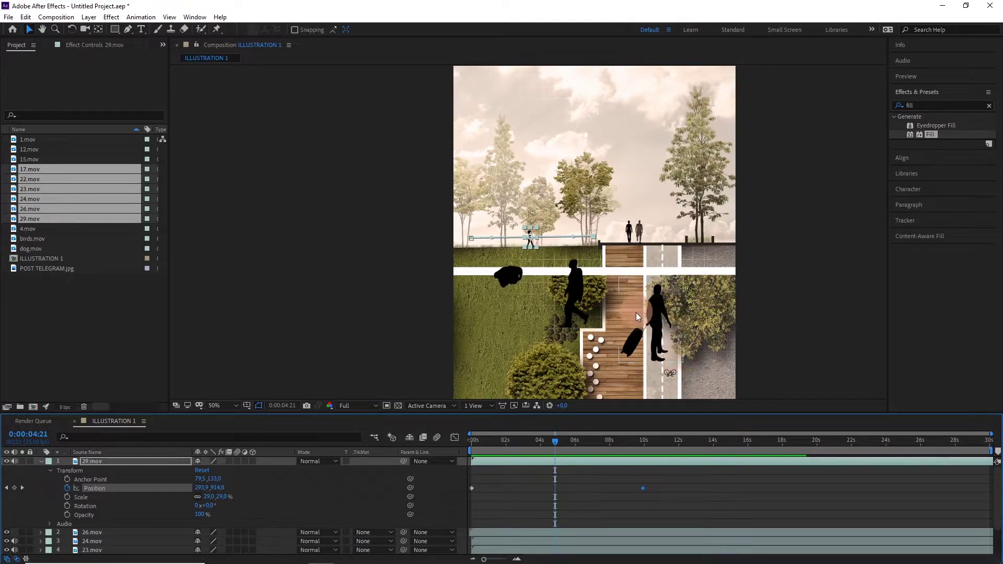
pyautogui.click(554, 440)
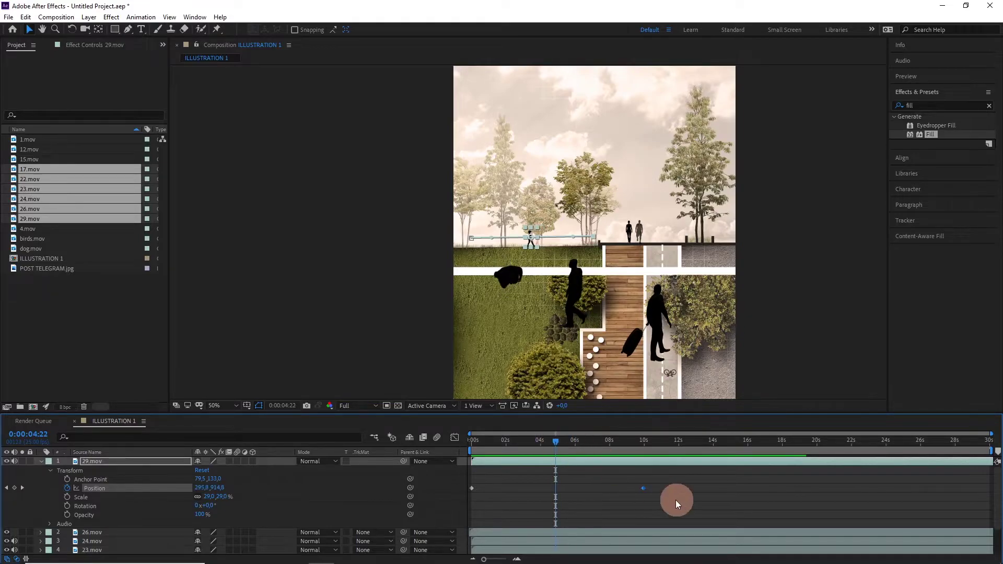
pyautogui.moveTo(643, 488); pyautogui.dragTo(524, 488)
pyautogui.press('space')
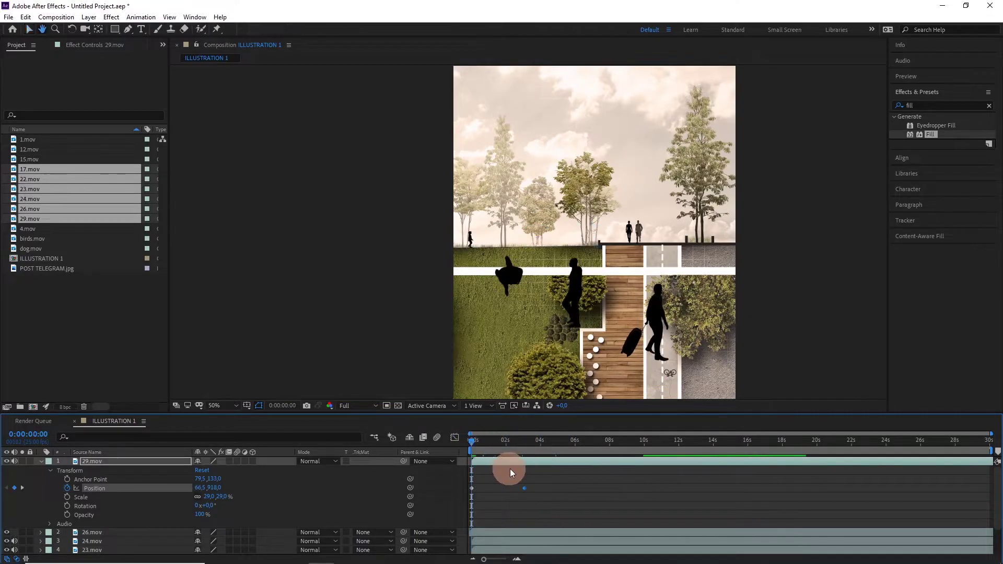
pyautogui.press('space')
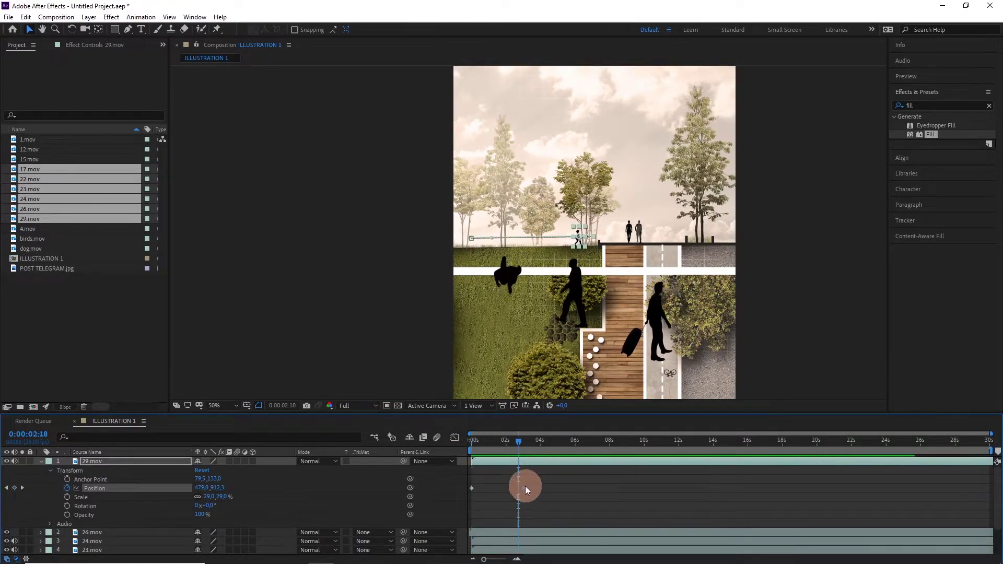
# Step: Move the end Position keyframe to about 13 seconds and replay the walk
pyautogui.moveTo(525, 487); pyautogui.dragTo(692, 486)
pyautogui.click(458, 447)
pyautogui.click(537, 467)
pyautogui.press('space')
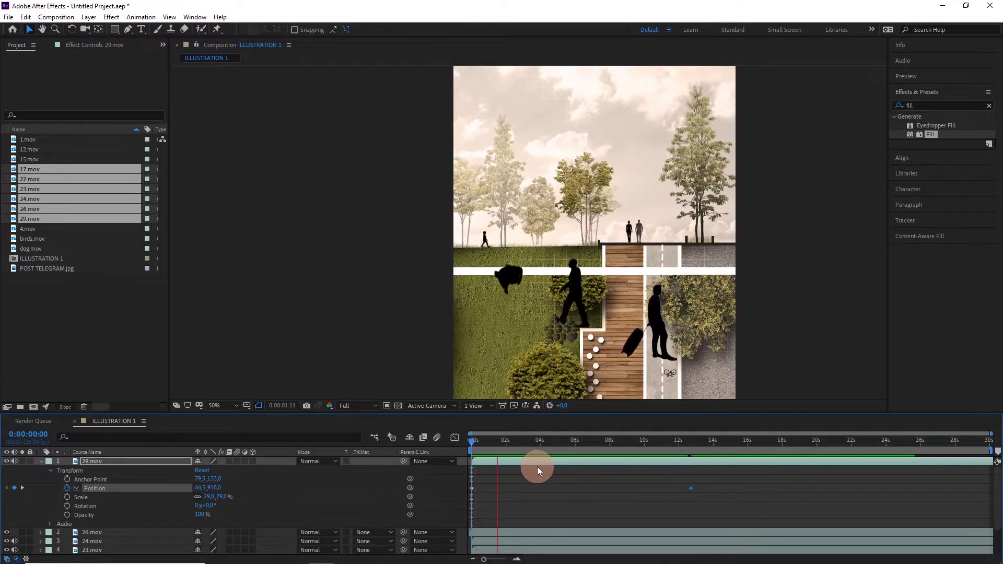
pyautogui.press('space')
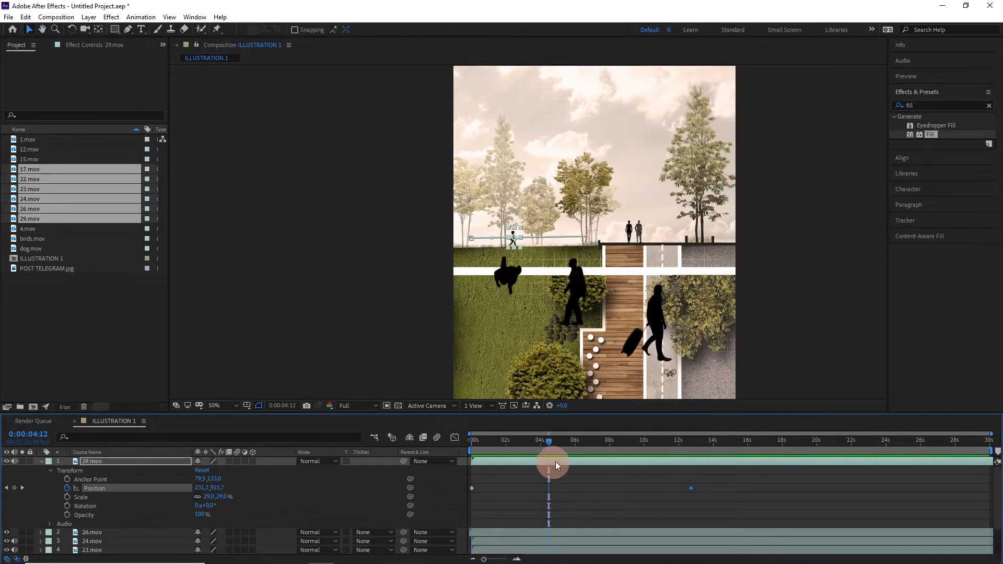
pyautogui.scroll(-2, 580, 290)
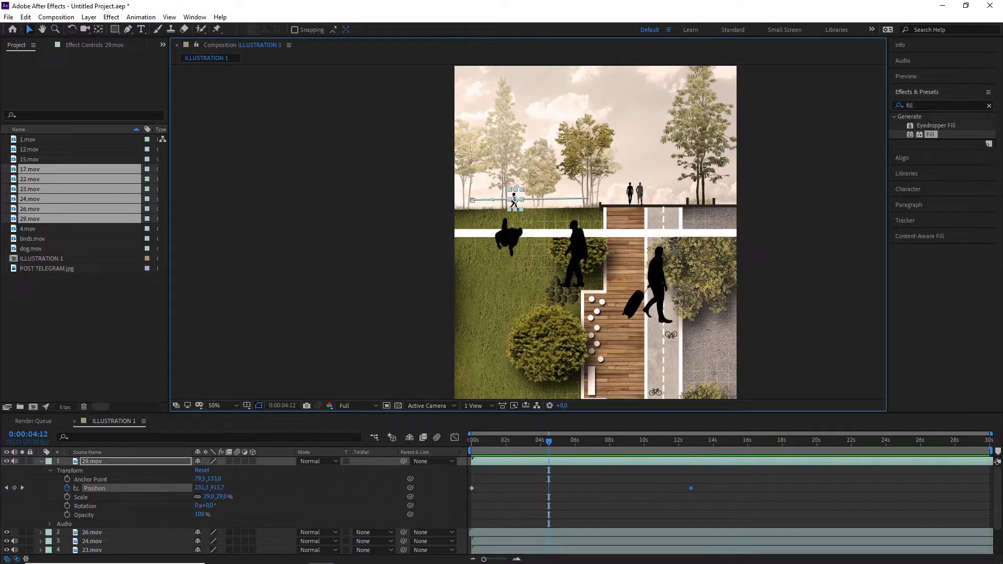
# Step: Select the 23.mov figure and move it to the top of the boardwalk
pyautogui.click(574, 472)
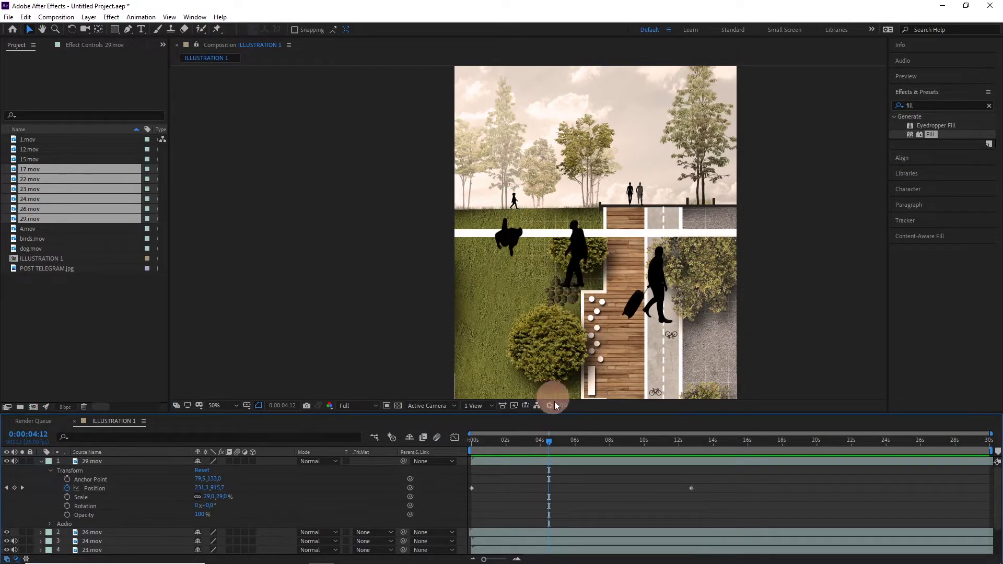
pyautogui.moveTo(548, 442); pyautogui.dragTo(505, 443)
pyautogui.click(511, 238)
pyautogui.click(583, 256)
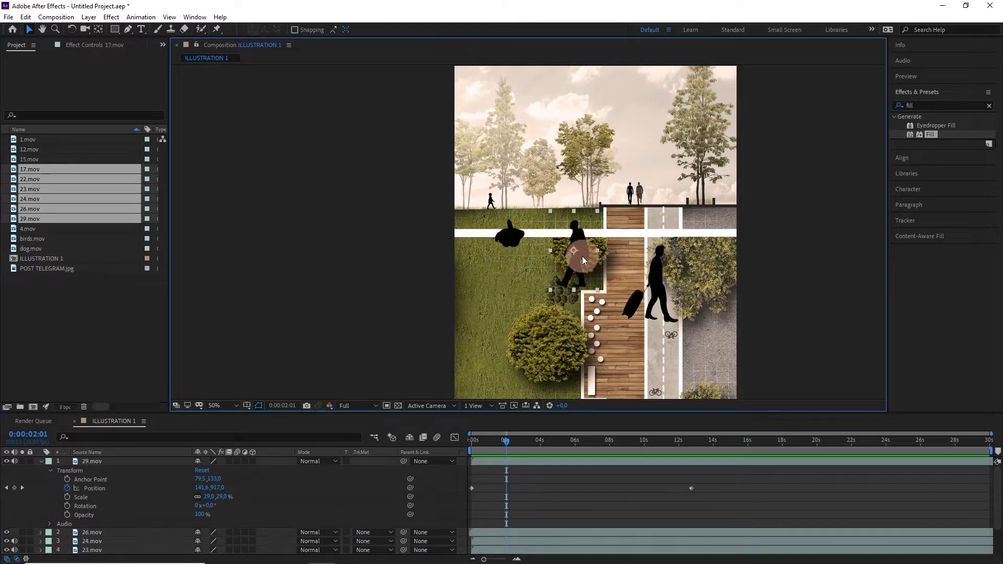
pyautogui.press('Delete')
pyautogui.moveTo(521, 241); pyautogui.dragTo(643, 218)
# Step: Scale the 23.mov figure down to 29% and lower it onto the boardwalk
pyautogui.press('s')
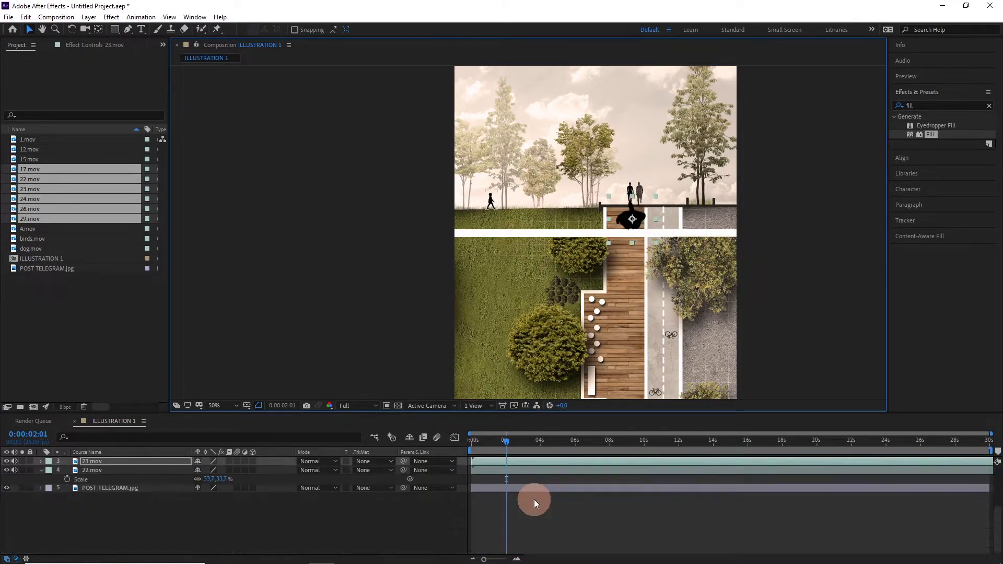
pyautogui.moveTo(217, 520); pyautogui.dragTo(223, 521)
pyautogui.press('.')
pyautogui.press('.')
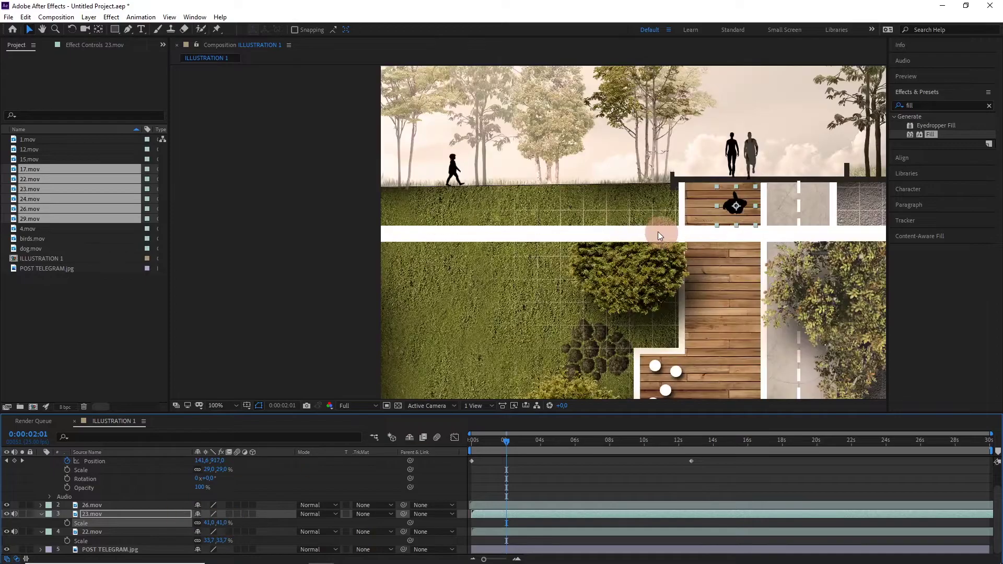
pyautogui.moveTo(741, 204); pyautogui.dragTo(748, 256)
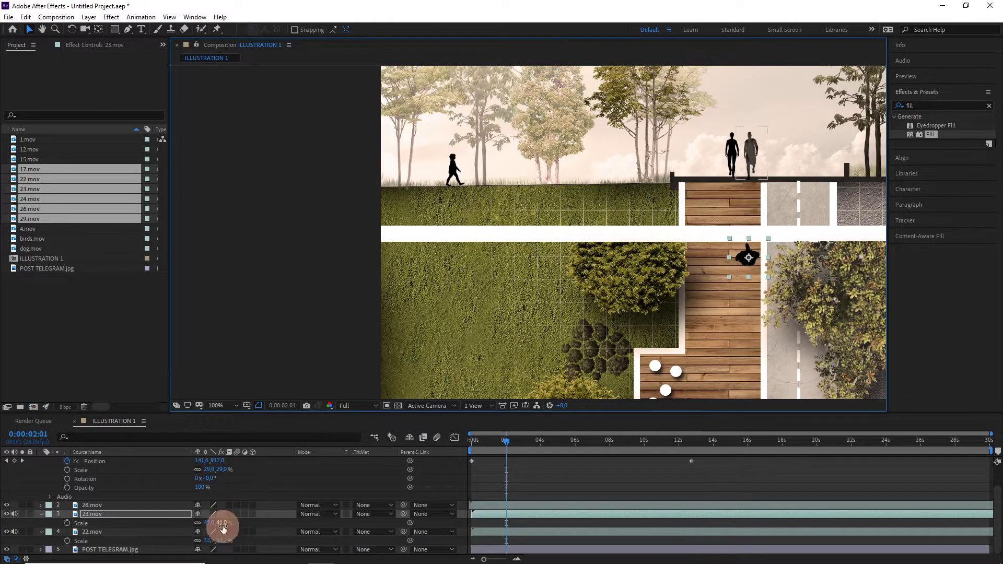
pyautogui.moveTo(222, 523); pyautogui.dragTo(199, 523)
pyautogui.scroll(2, 651, 339)
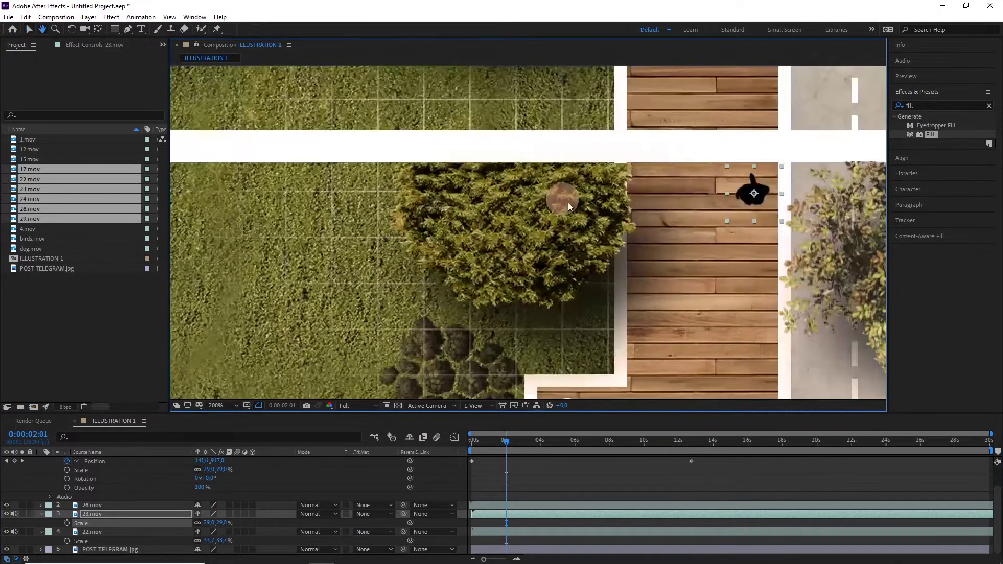
pyautogui.scroll(-2, 734, 302)
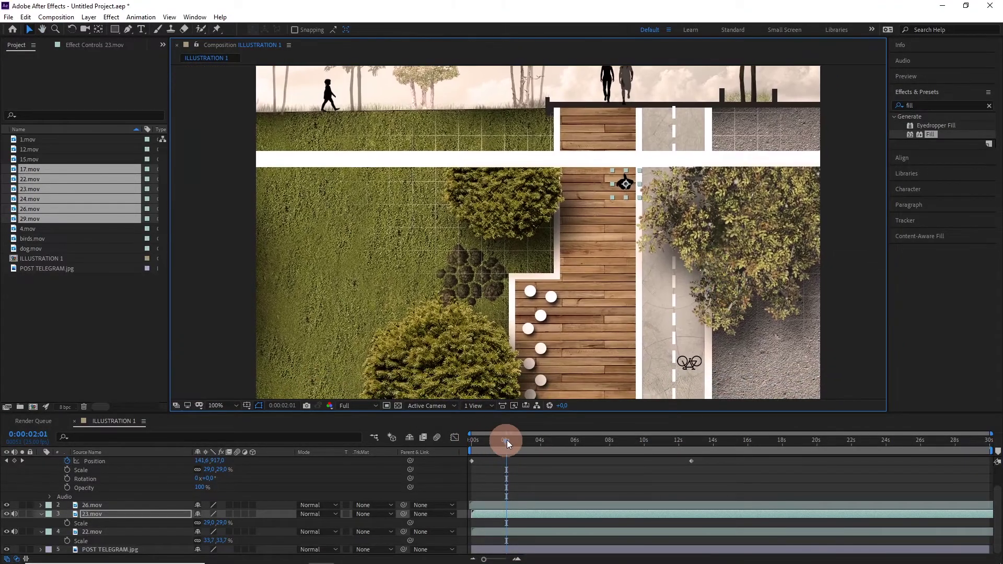
pyautogui.moveTo(506, 440); pyautogui.dragTo(469, 442)
# Step: Keyframe 23.mov's Position at 0s and about 10s, further down the boardwalk
pyautogui.click(42, 514)
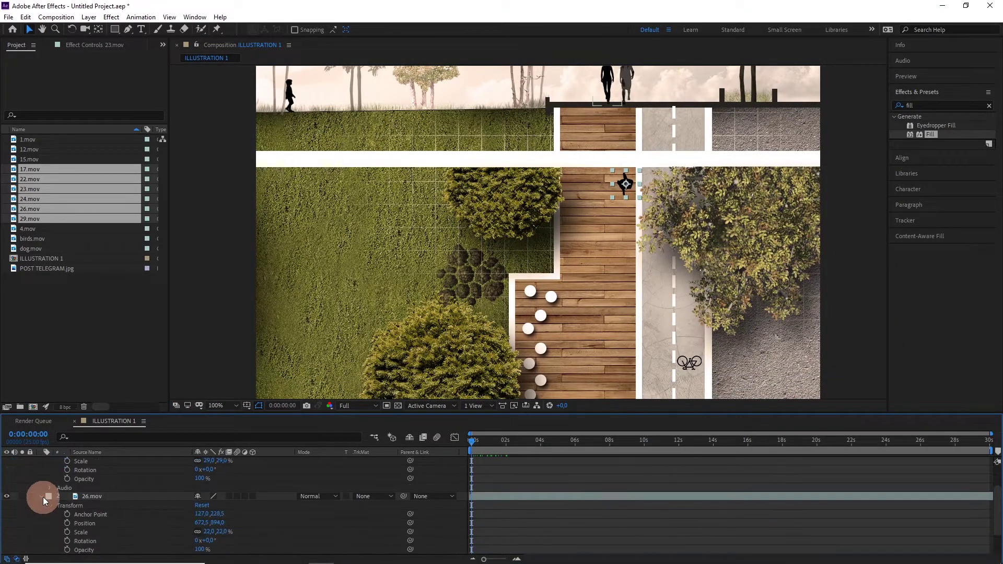
pyautogui.click(45, 524)
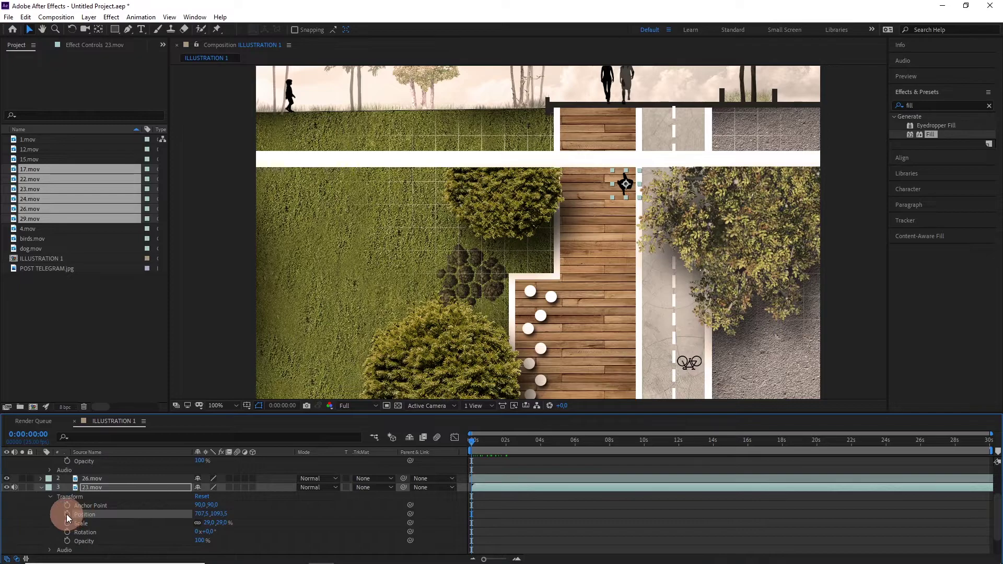
pyautogui.click(67, 514)
pyautogui.moveTo(477, 443); pyautogui.dragTo(647, 439)
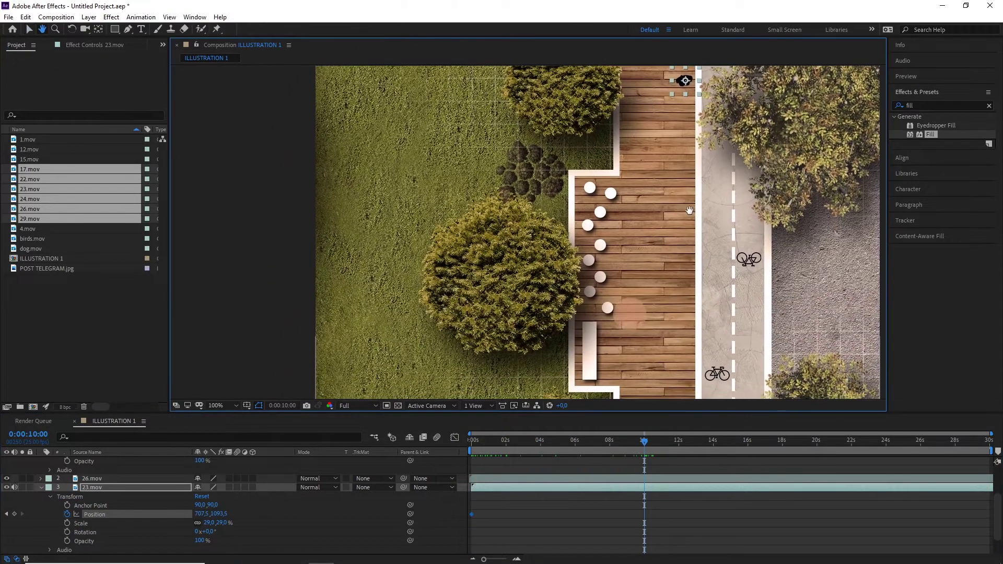
pyautogui.moveTo(706, 86); pyautogui.dragTo(706, 291)
pyautogui.press(',')
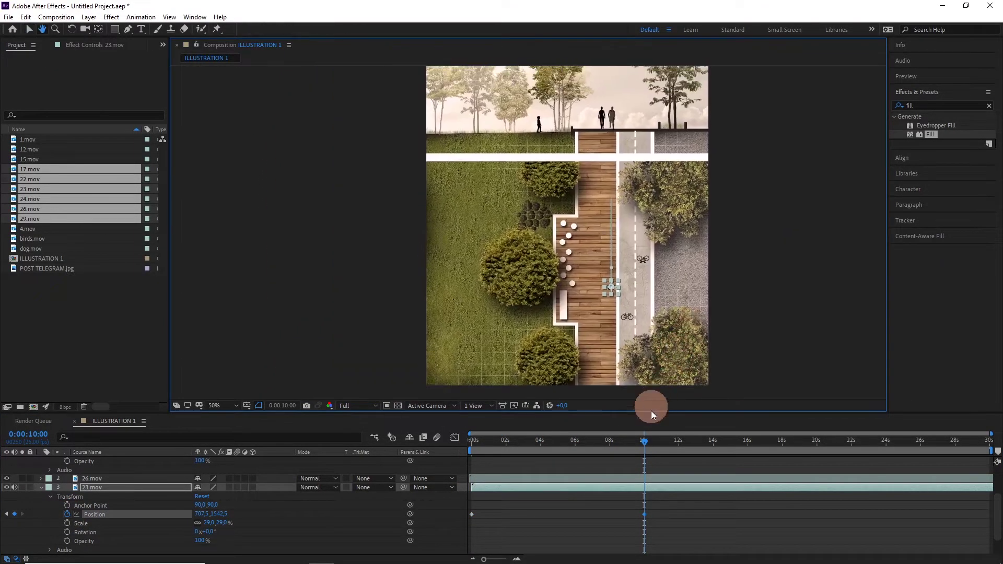
# Step: Push the second Position keyframe later, about sixteen seconds, and preview the walk
pyautogui.moveTo(644, 441); pyautogui.dragTo(459, 448)
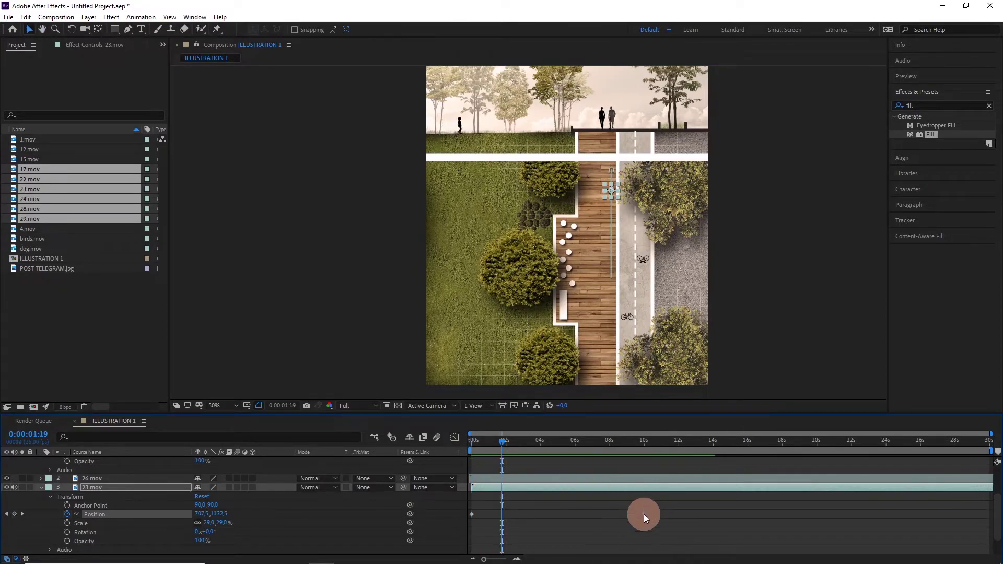
pyautogui.moveTo(643, 514); pyautogui.dragTo(744, 514)
pyautogui.press('space')
pyautogui.click(463, 441)
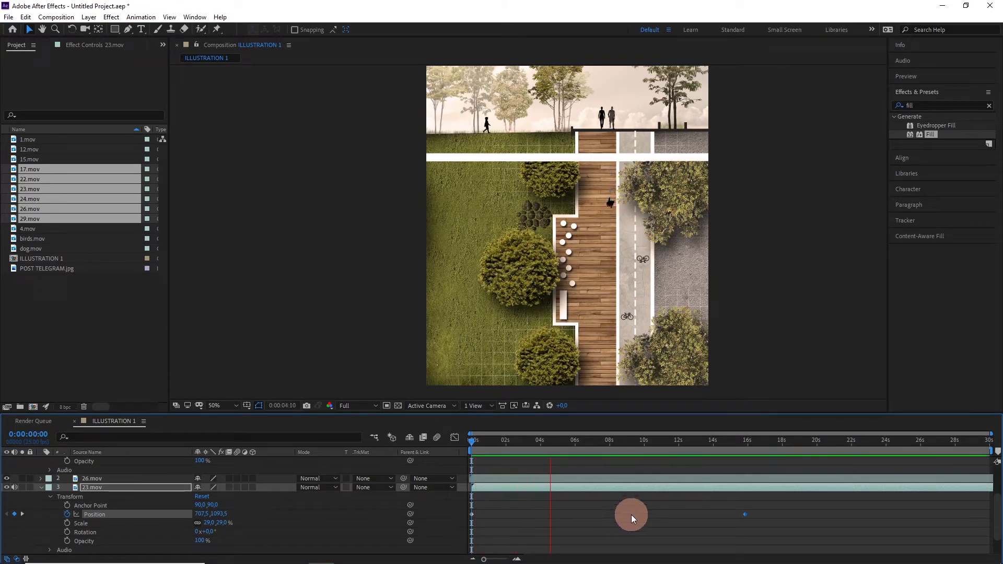
pyautogui.press('space')
pyautogui.click(857, 538)
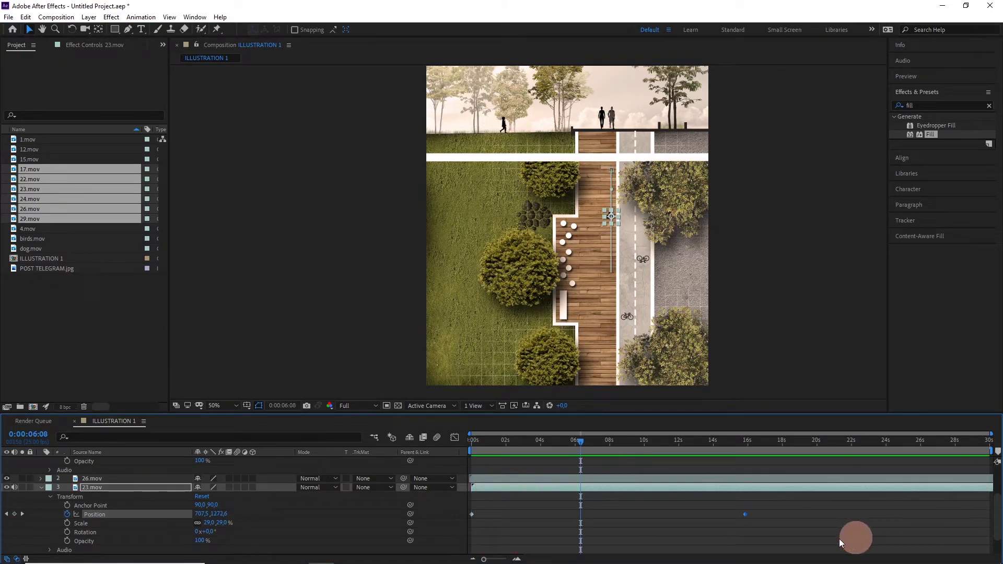
pyautogui.moveTo(577, 441); pyautogui.dragTo(473, 442)
pyautogui.press('space')
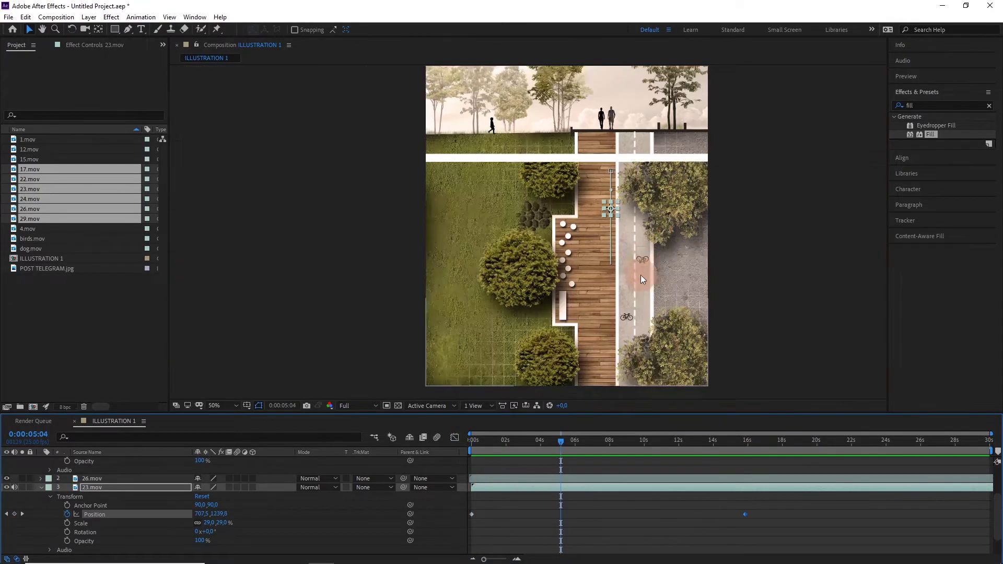
# Step: Bring birds.mov into the comp at 41% scale, positioned above the trees
pyautogui.click(309, 221)
pyautogui.click(54, 238)
pyautogui.moveTo(53, 238); pyautogui.dragTo(515, 199)
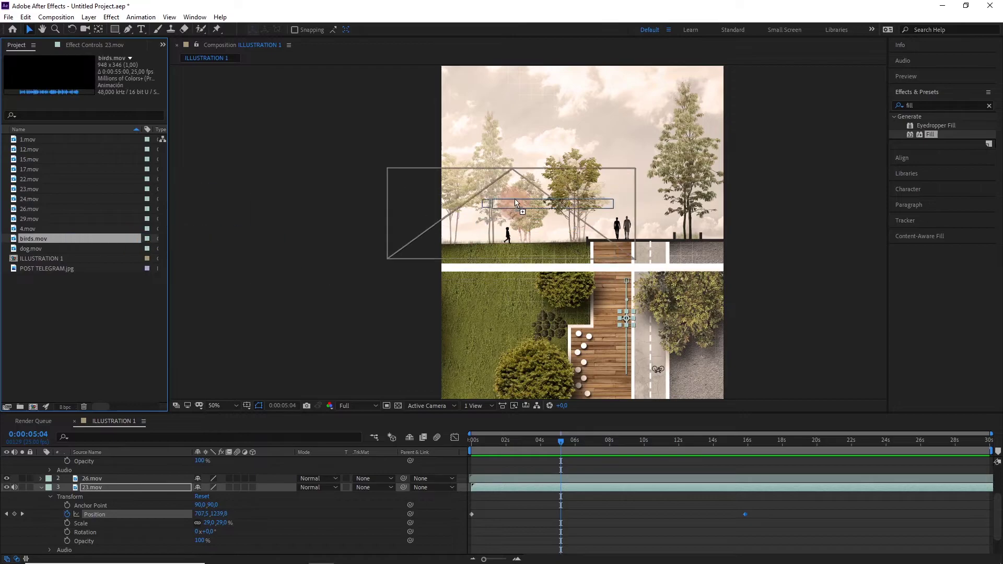
pyautogui.press('s')
pyautogui.moveTo(219, 470); pyautogui.dragTo(226, 470)
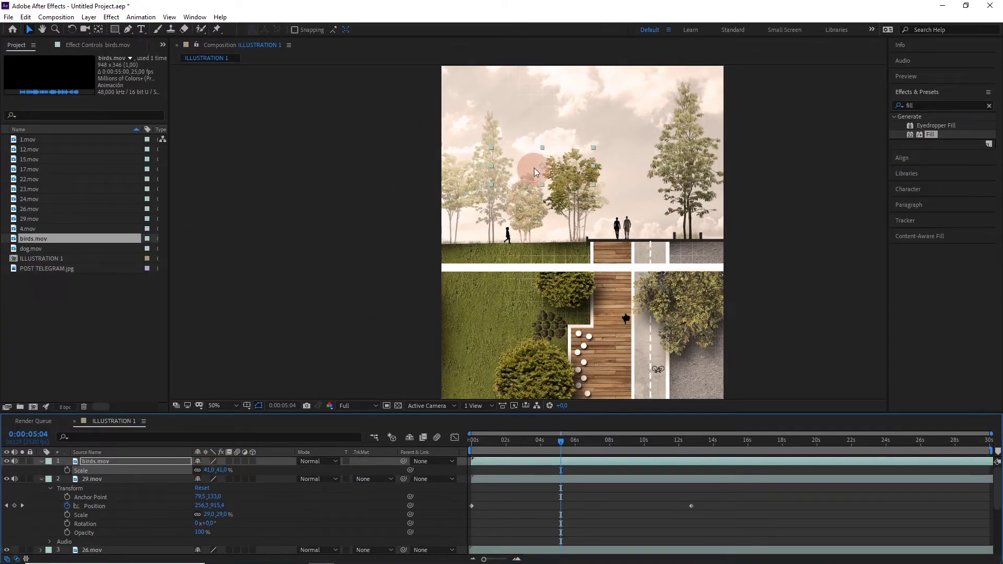
pyautogui.moveTo(541, 167); pyautogui.dragTo(513, 168)
# Step: Preview the scene from the start and reselect the birds.mov layer
pyautogui.click(497, 446)
pyautogui.press('Home')
pyautogui.press('space')
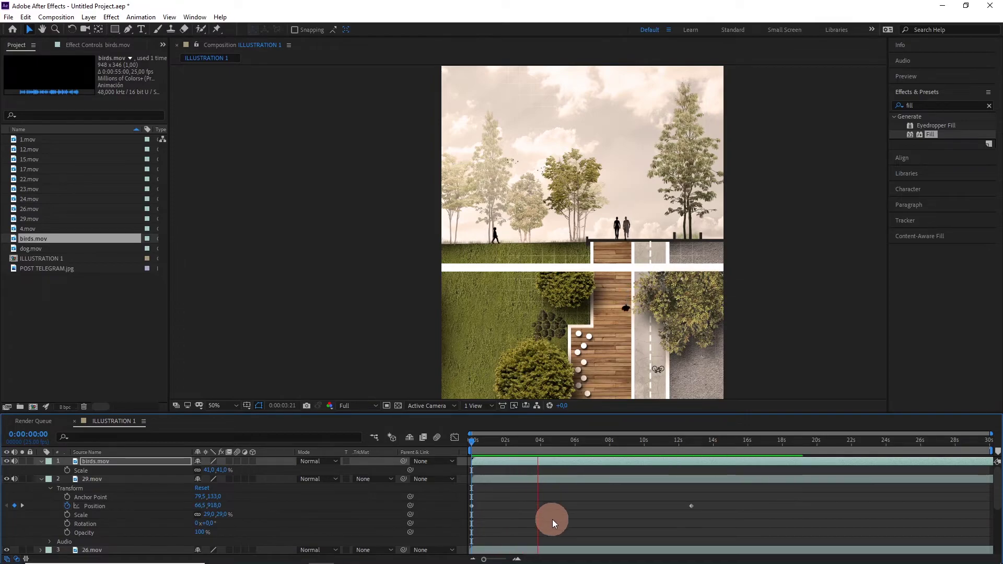
pyautogui.click(574, 496)
pyautogui.press(',')
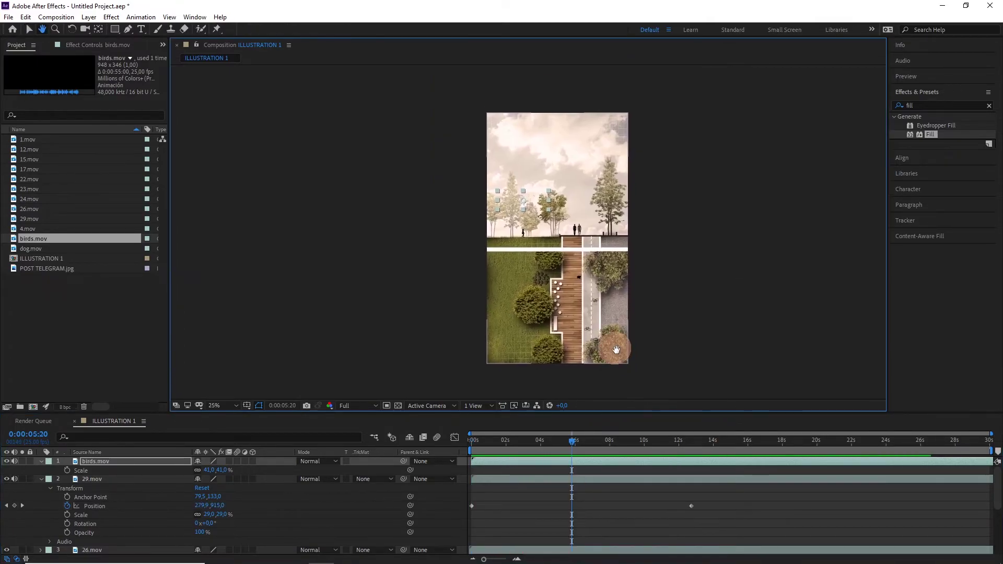
pyautogui.click(134, 462)
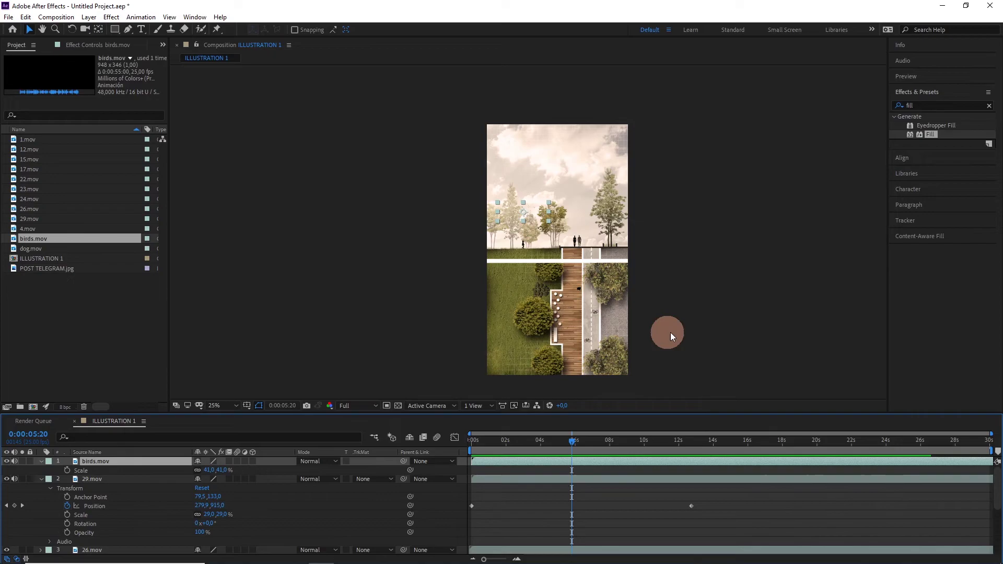
pyautogui.press('.')
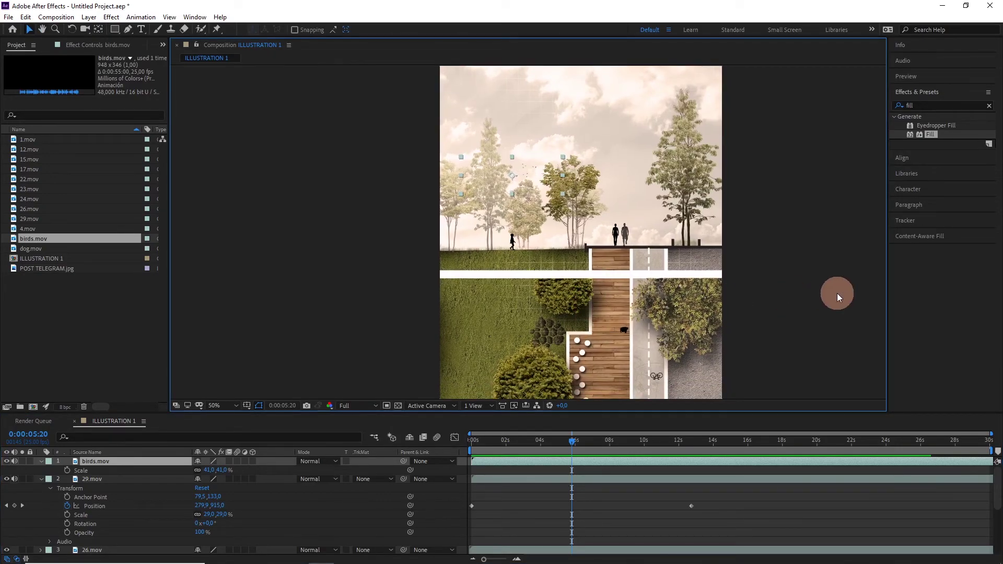